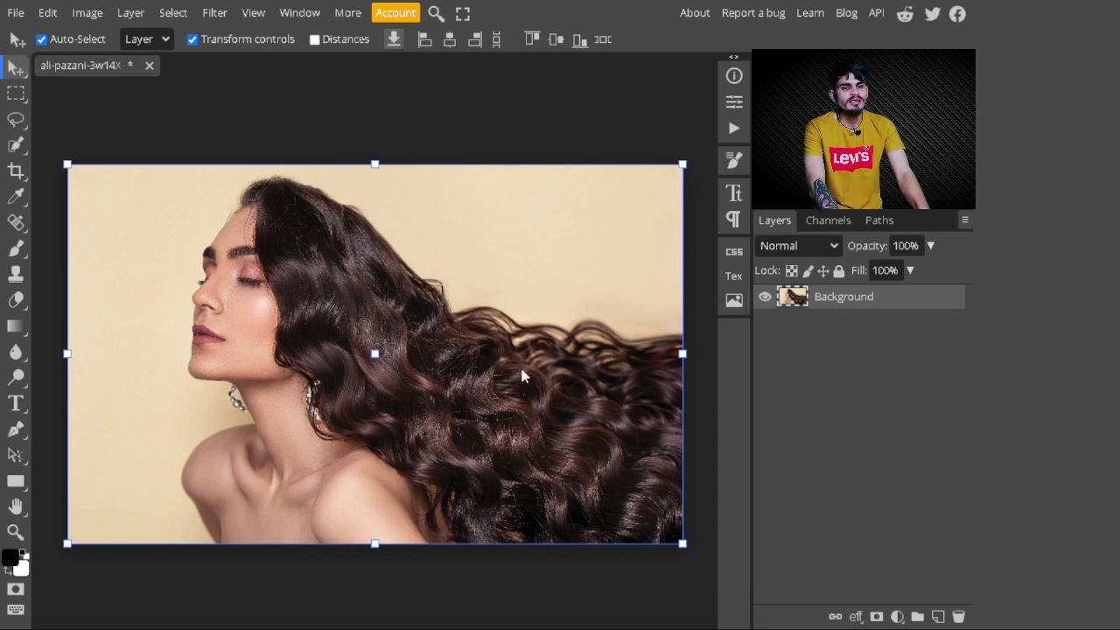
Select the woman, then open Refine Edge and brush the uncertain border along her outline and hair.
left_click(16, 146)
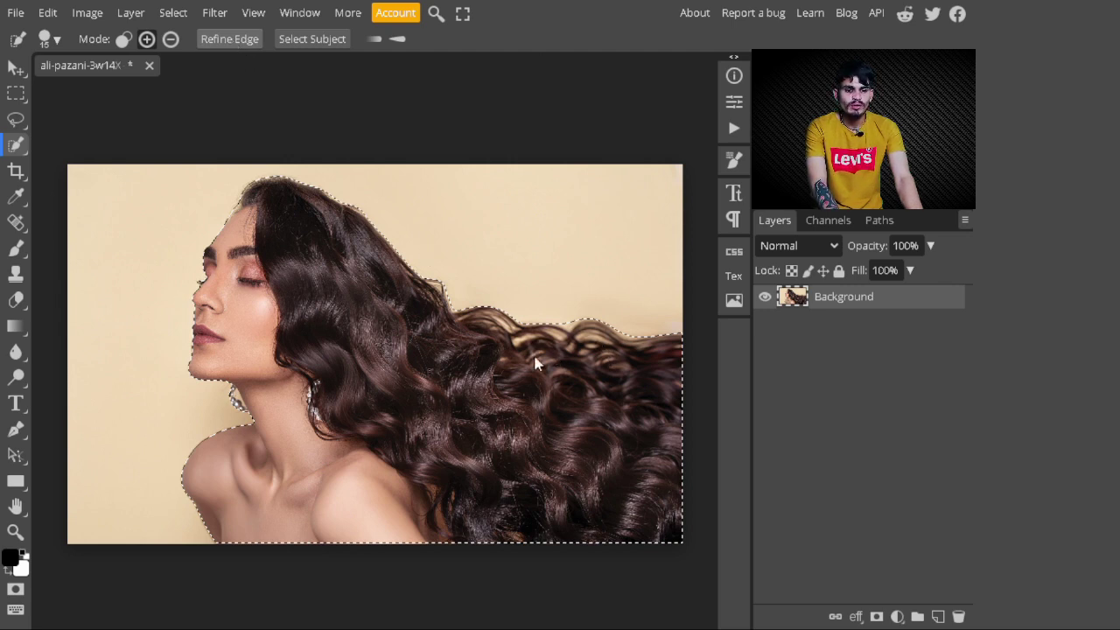
left_click(229, 39)
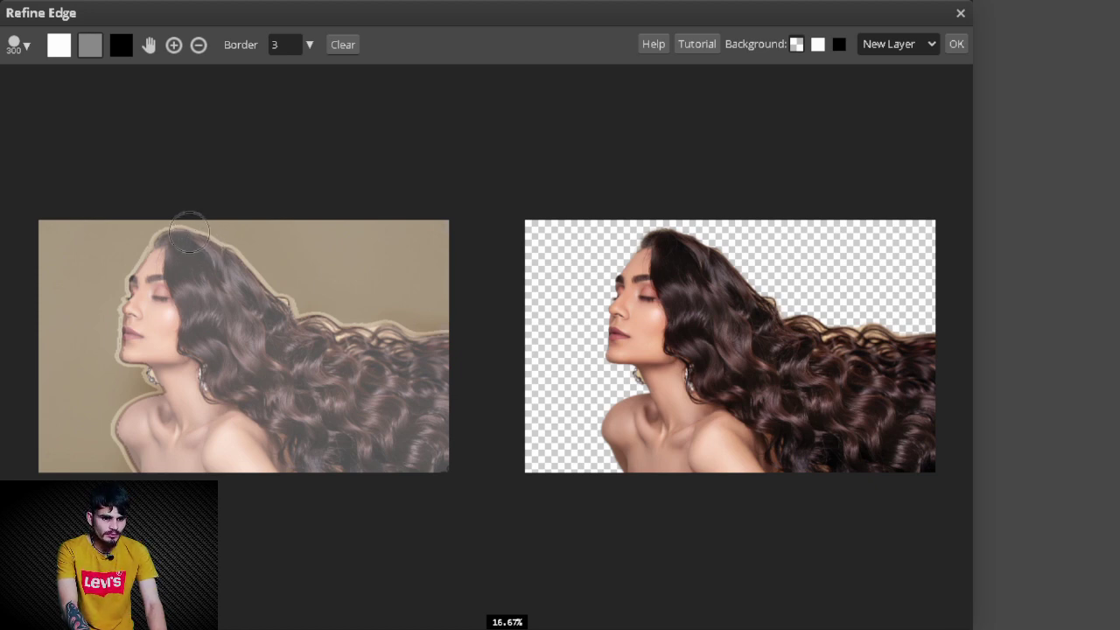
mouse_move(106, 432)
left_mouse_down()
mouse_move(138, 389)
mouse_move(113, 356)
mouse_move(117, 265)
mouse_move(166, 229)
mouse_move(223, 244)
mouse_move(334, 328)
mouse_move(437, 337)
left_mouse_up()
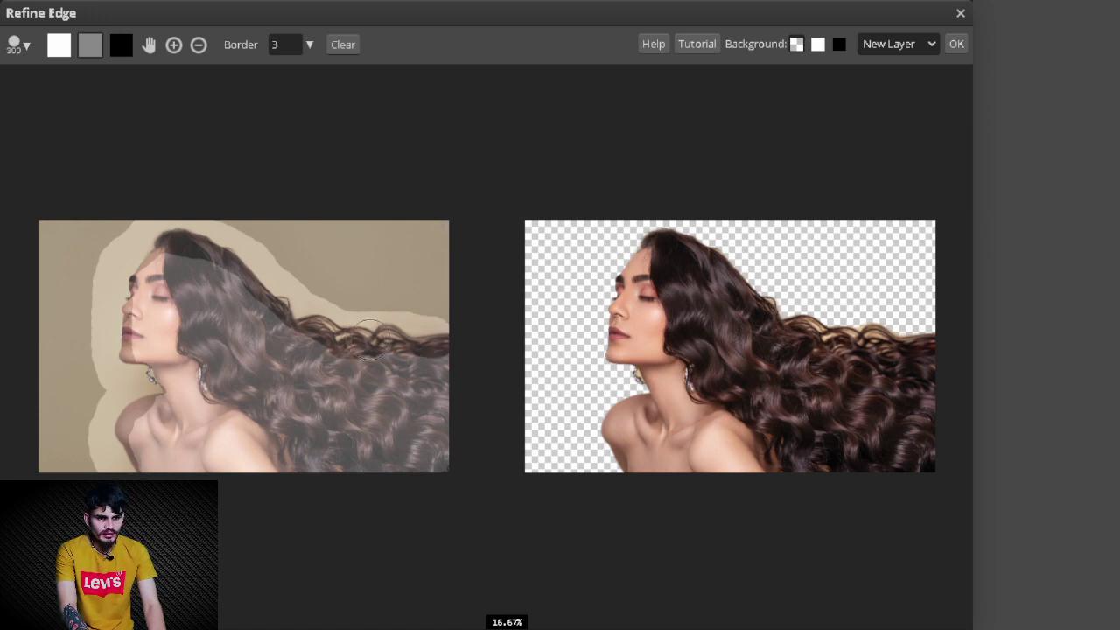
key("bracketleft")
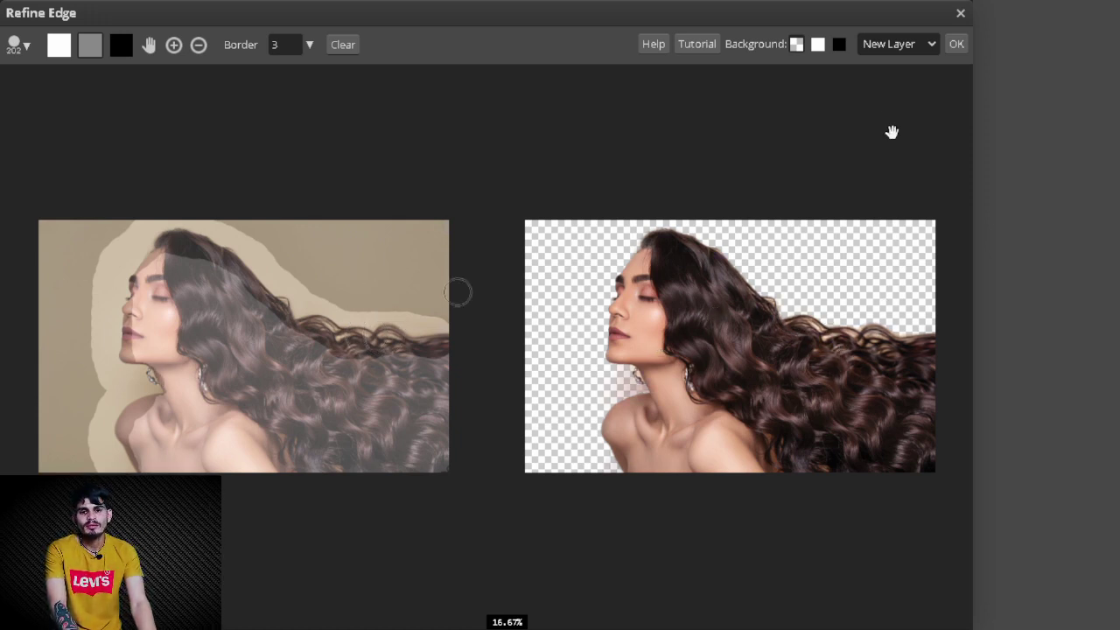
Output the refined cutout of the woman as a New Layer.
left_click(910, 47)
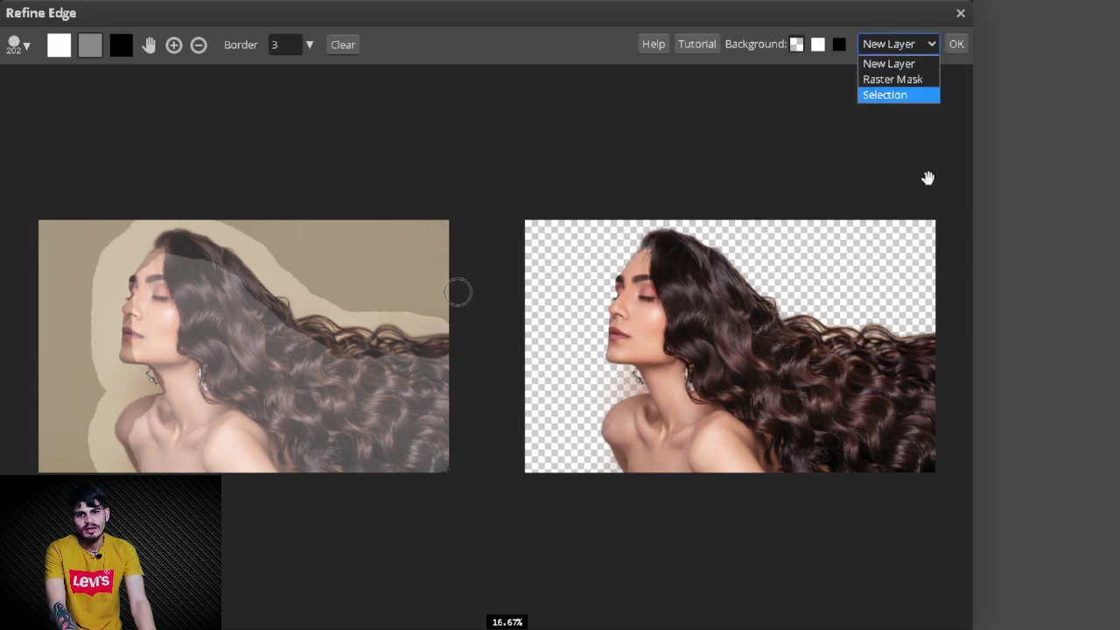
left_click(956, 46)
left_click(956, 46)
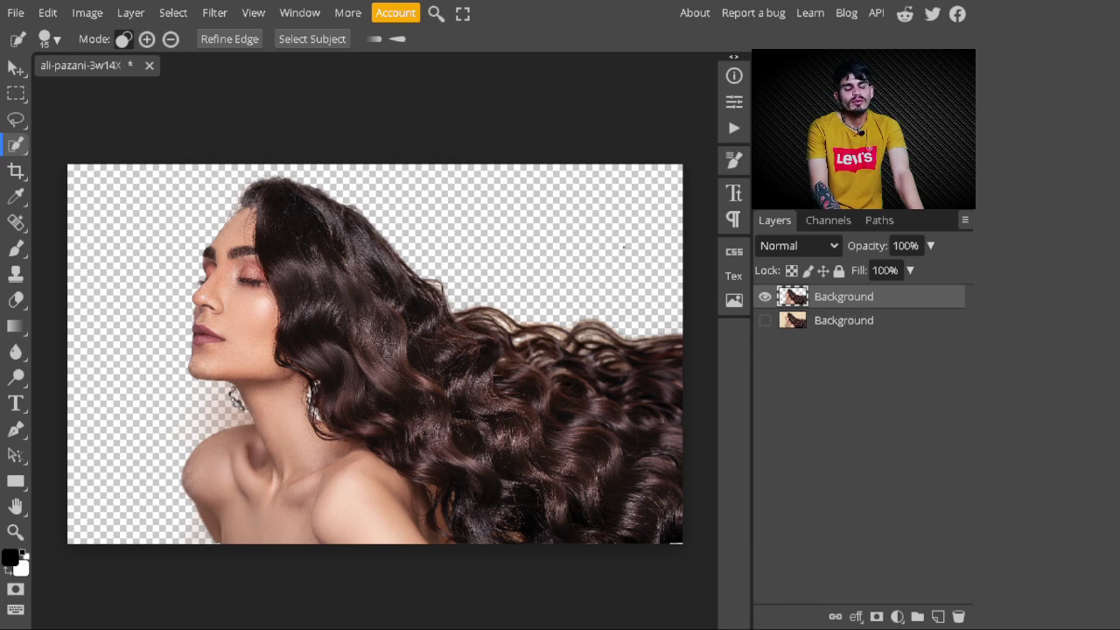
Rename the cutout layer "smoke effect" and convert it to a smart object.
double_click(855, 298)
type("smok")
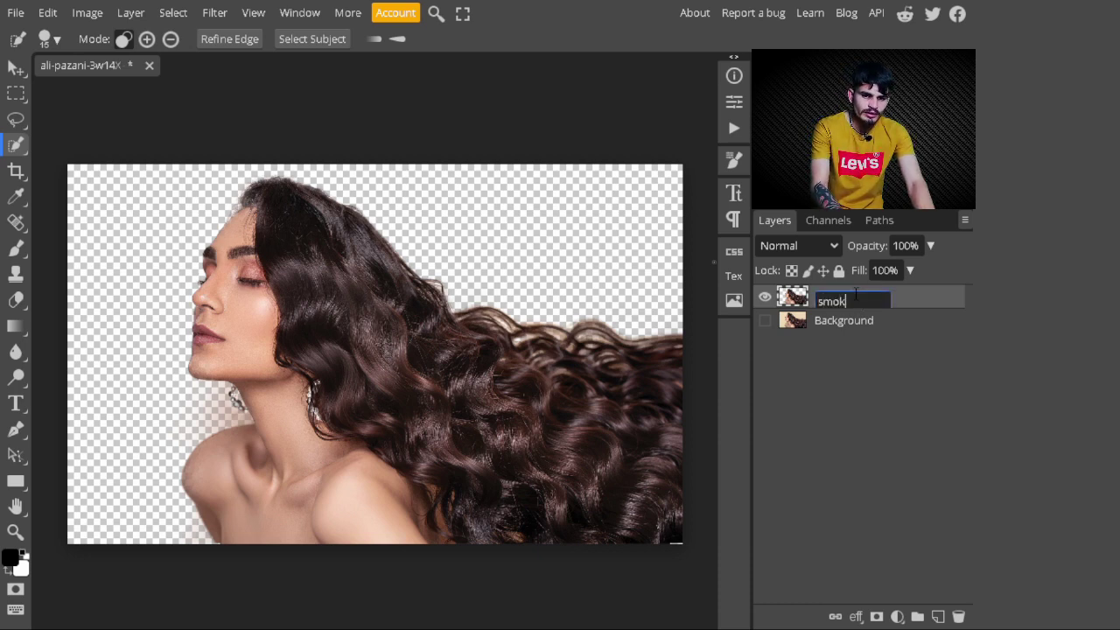
type("e effect")
key("Return")
right_click(861, 296)
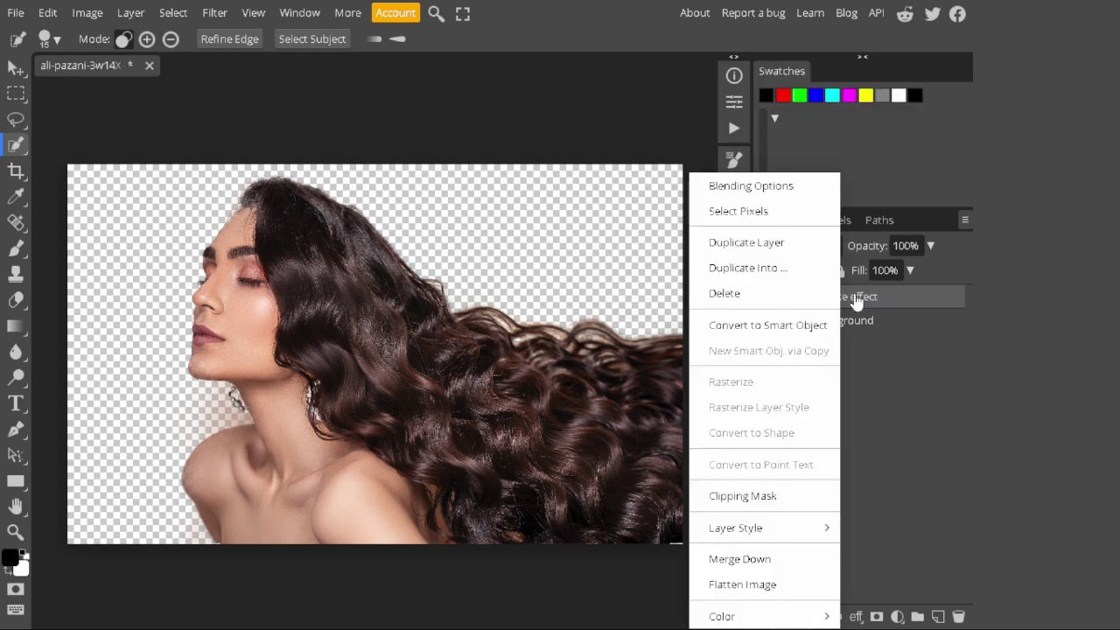
left_click(803, 324)
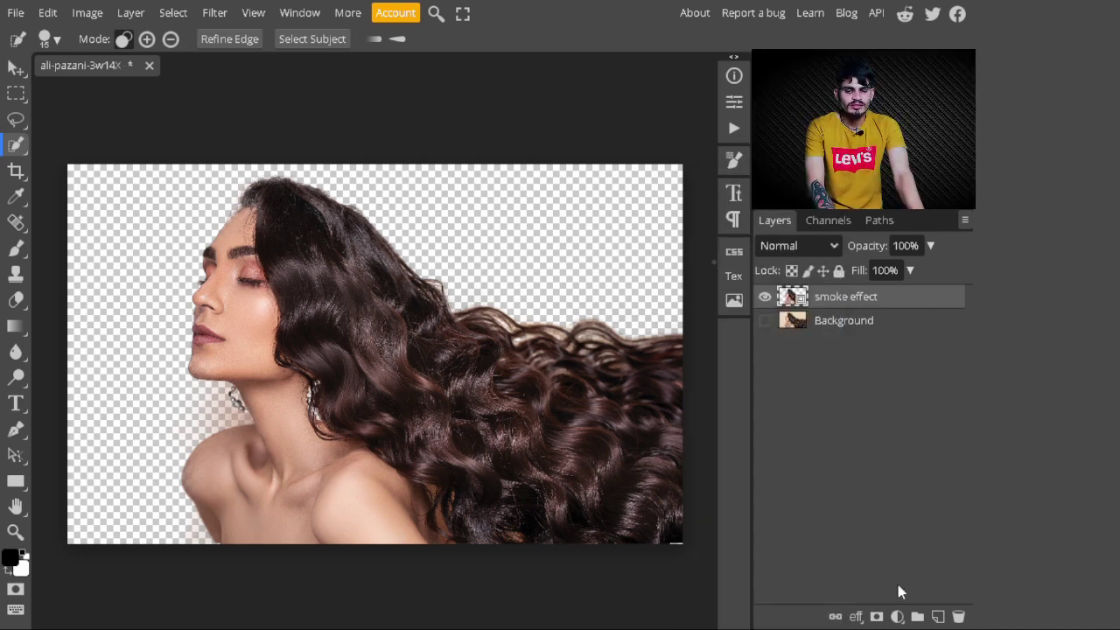
Add a gradient fill layer using the black-to-white gradient, with Radial style and Reverse enabled.
left_click(896, 617)
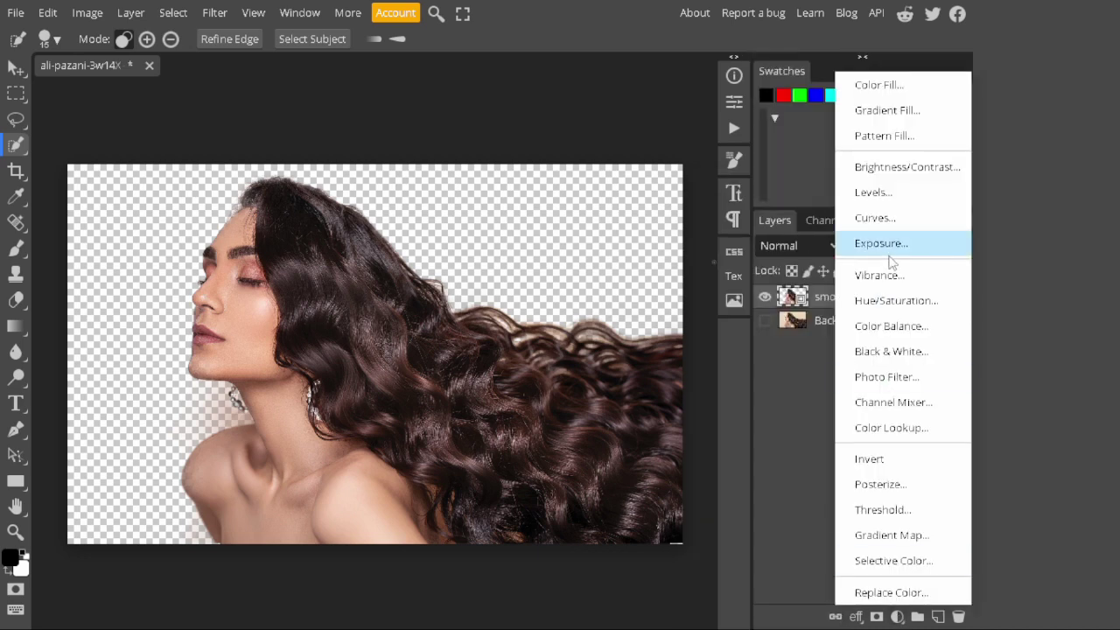
left_click(887, 110)
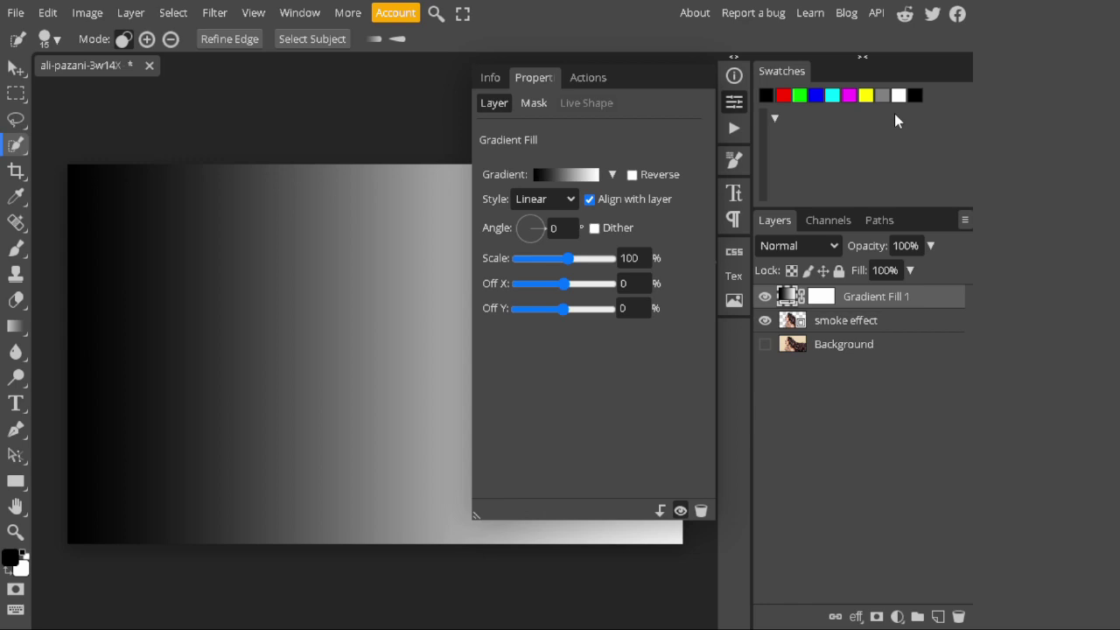
left_click(612, 175)
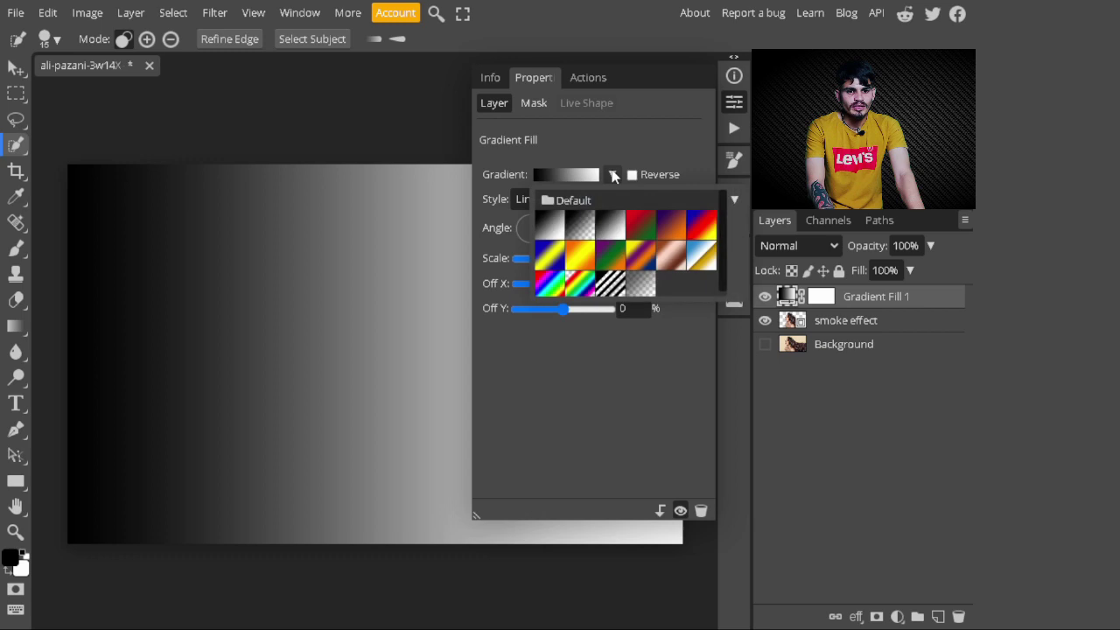
left_click(612, 226)
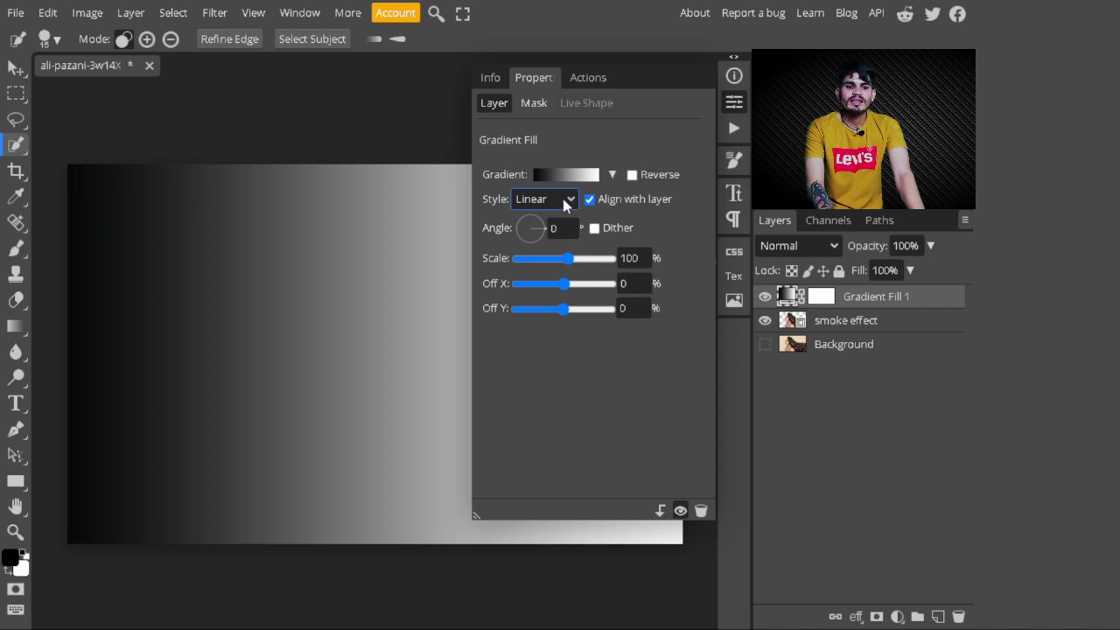
left_click(569, 200)
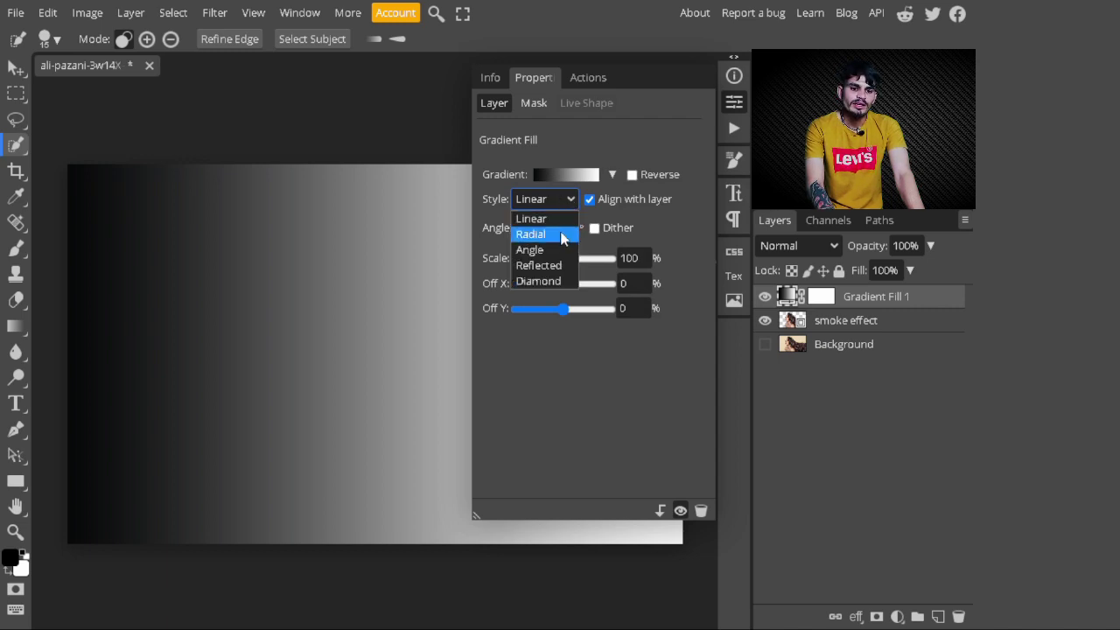
left_click(563, 233)
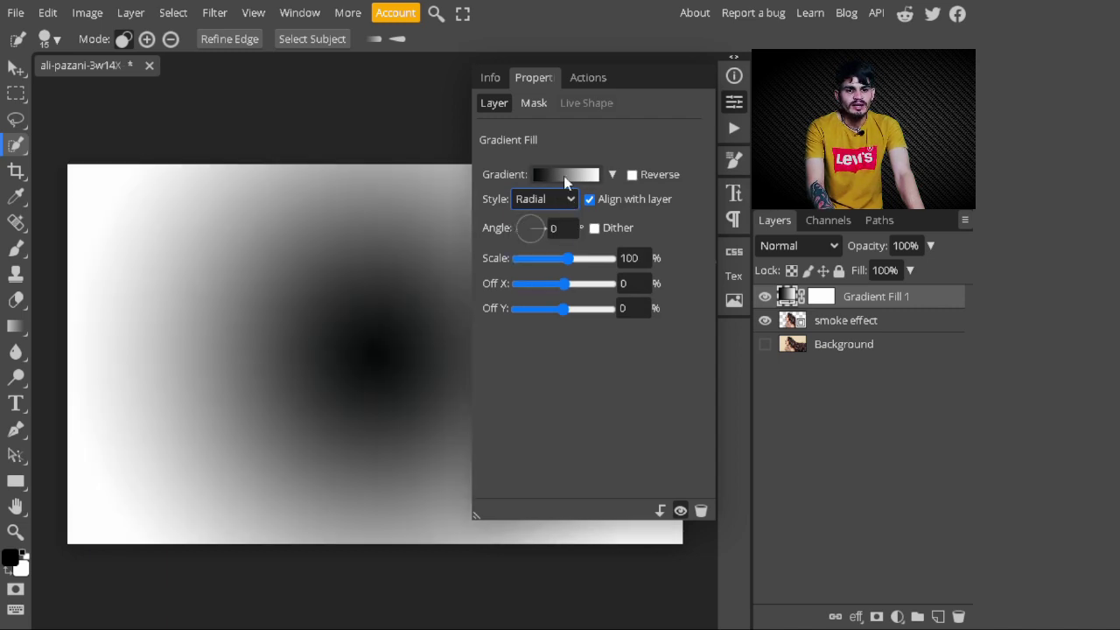
left_click(631, 175)
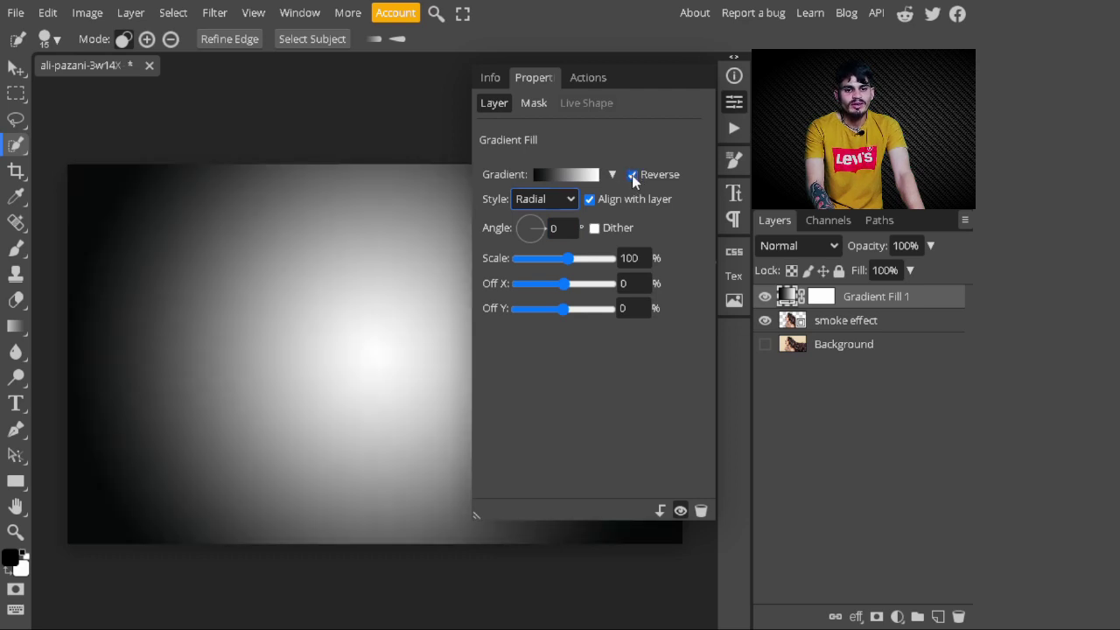
Change the gradient's black colour stop to the grey 868686 and apply the edited gradient.
left_click(565, 174)
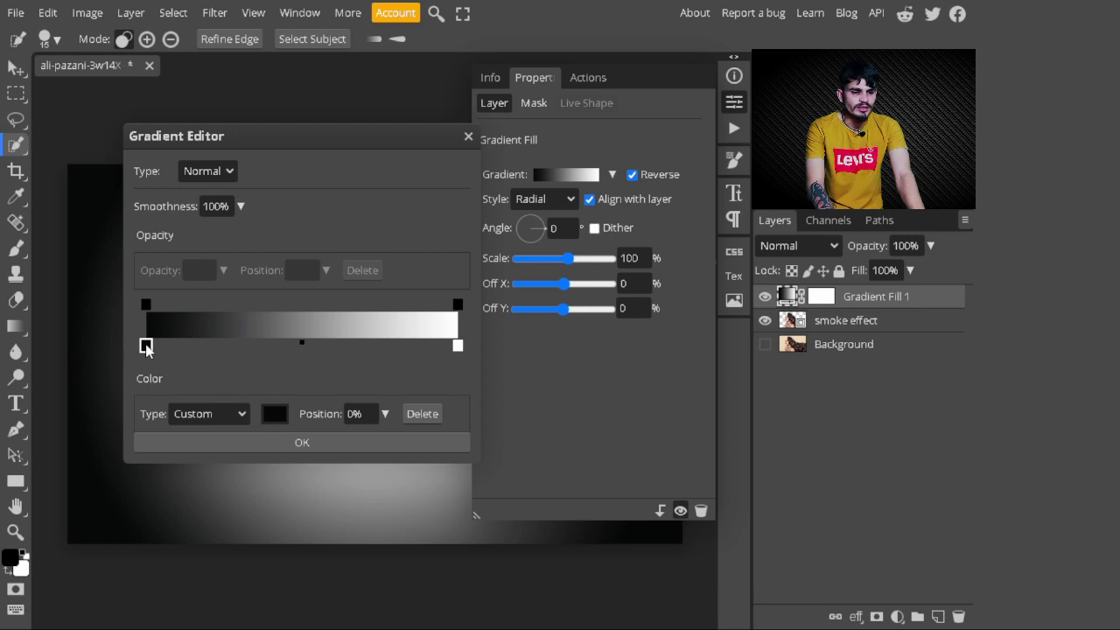
left_click(273, 415)
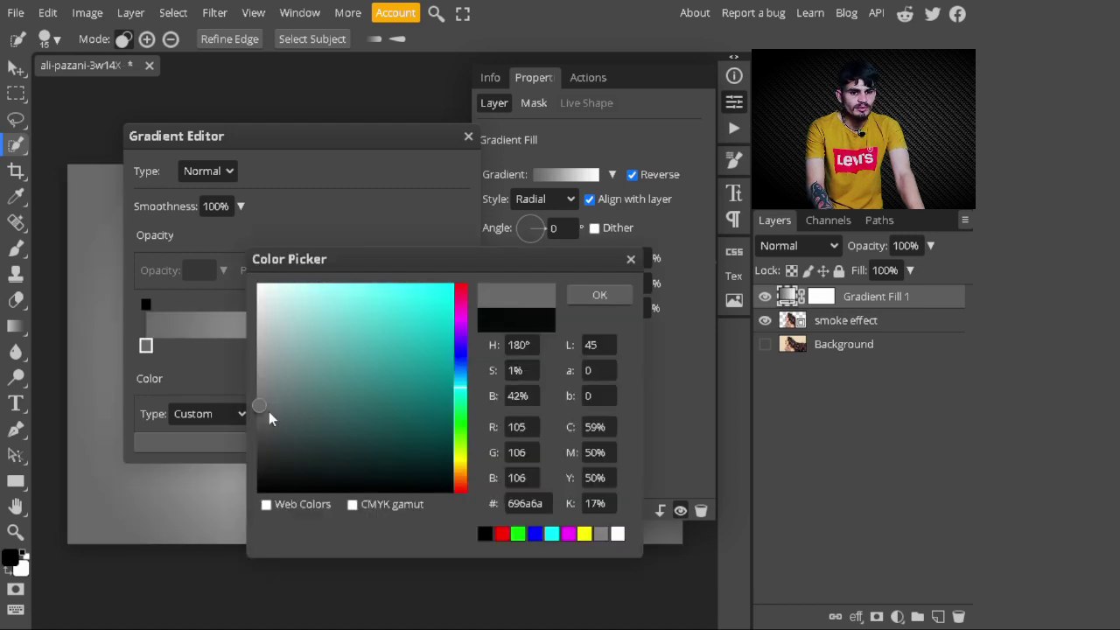
key("BackSpace")
key("BackSpace")
key("BackSpace")
key("BackSpace")
key("BackSpace")
key("BackSpace")
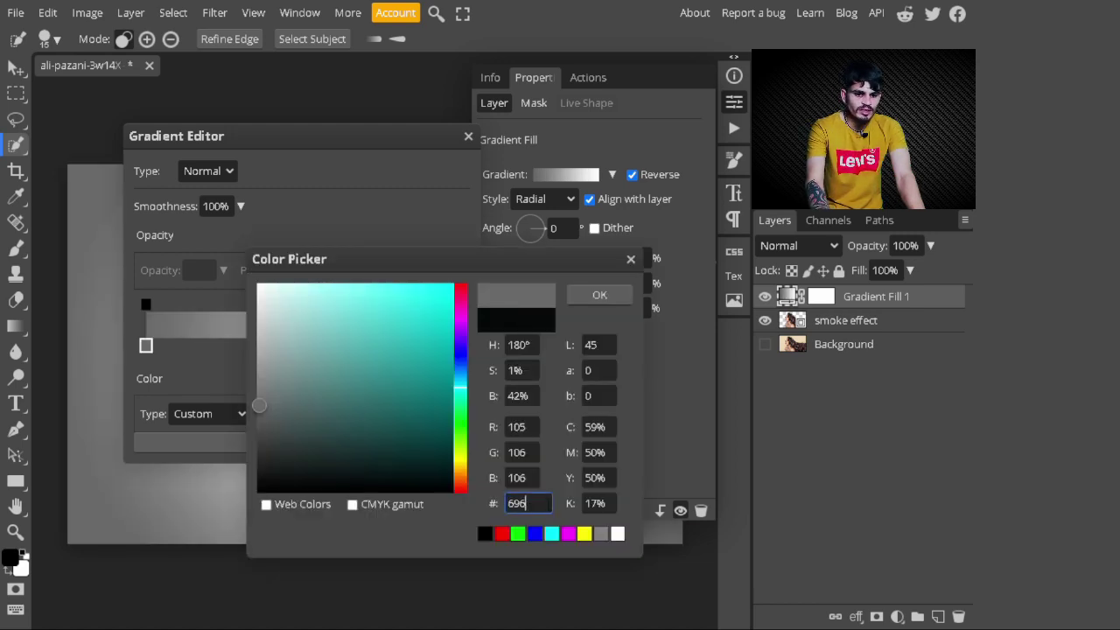
type("8")
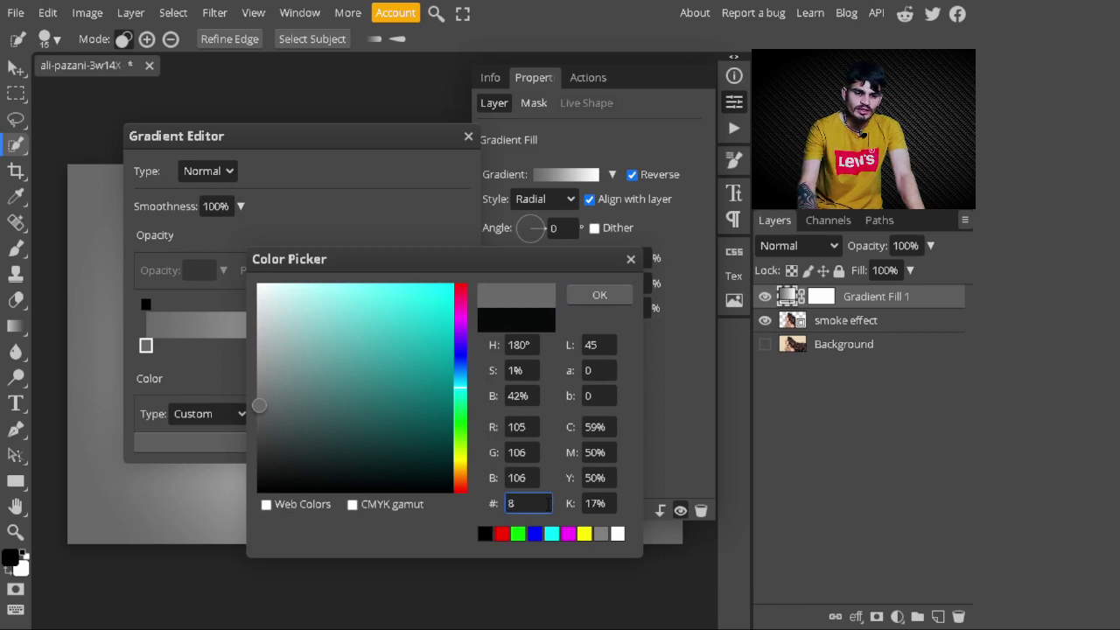
type("68686")
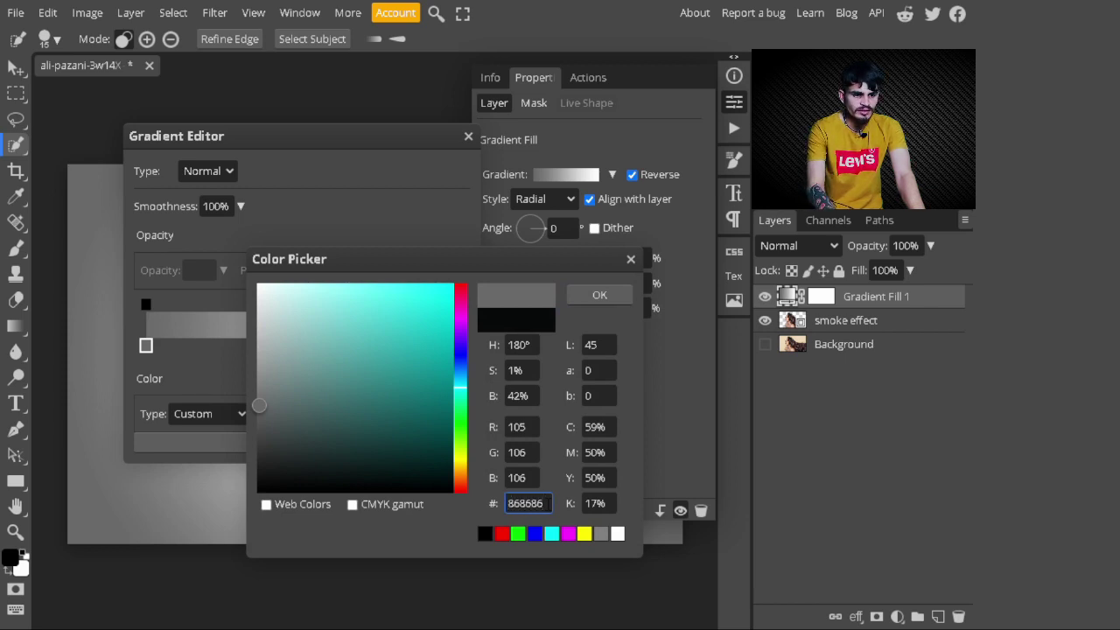
left_click(600, 295)
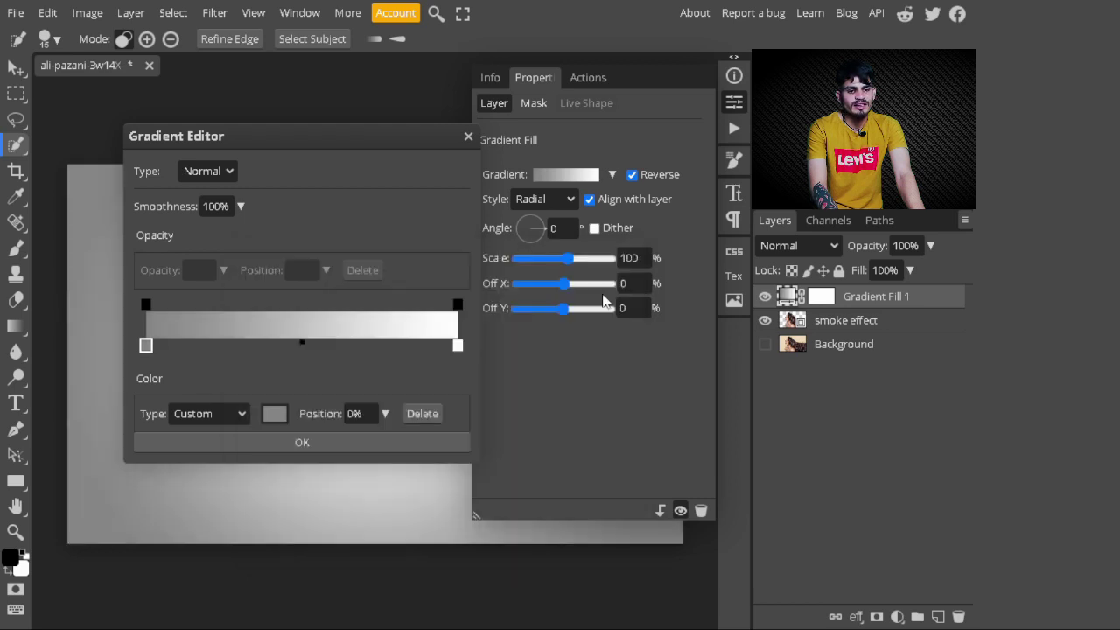
left_click(409, 442)
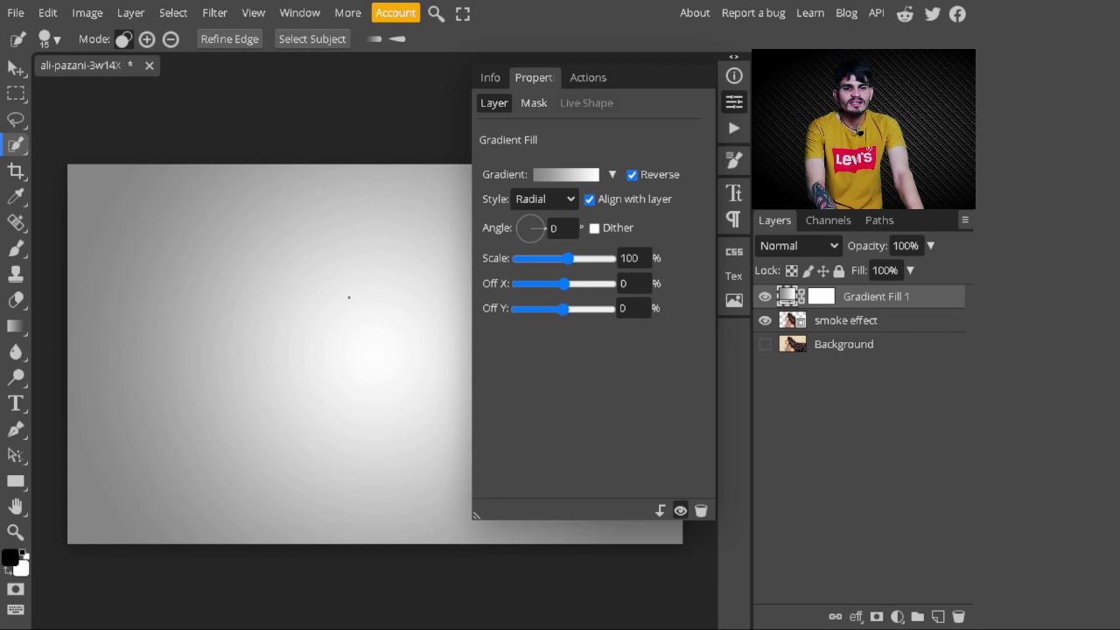
Move the gradient fill layer beneath the smoke effect layer and add a Black & White adjustment layer above smoke effect.
left_click(734, 103)
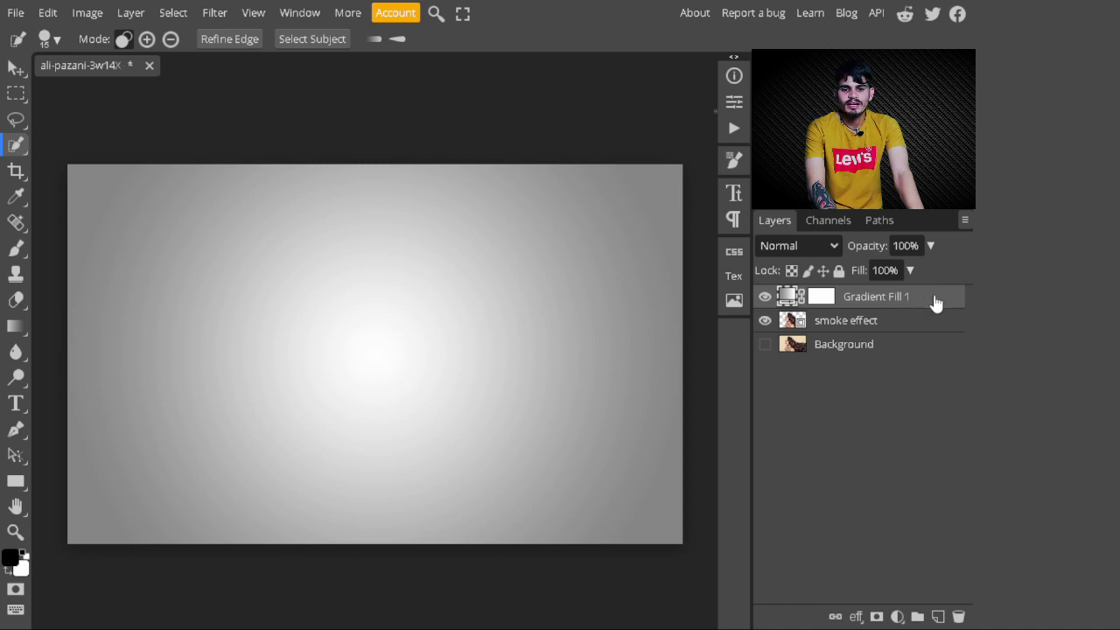
left_click_drag(929, 300, 933, 333)
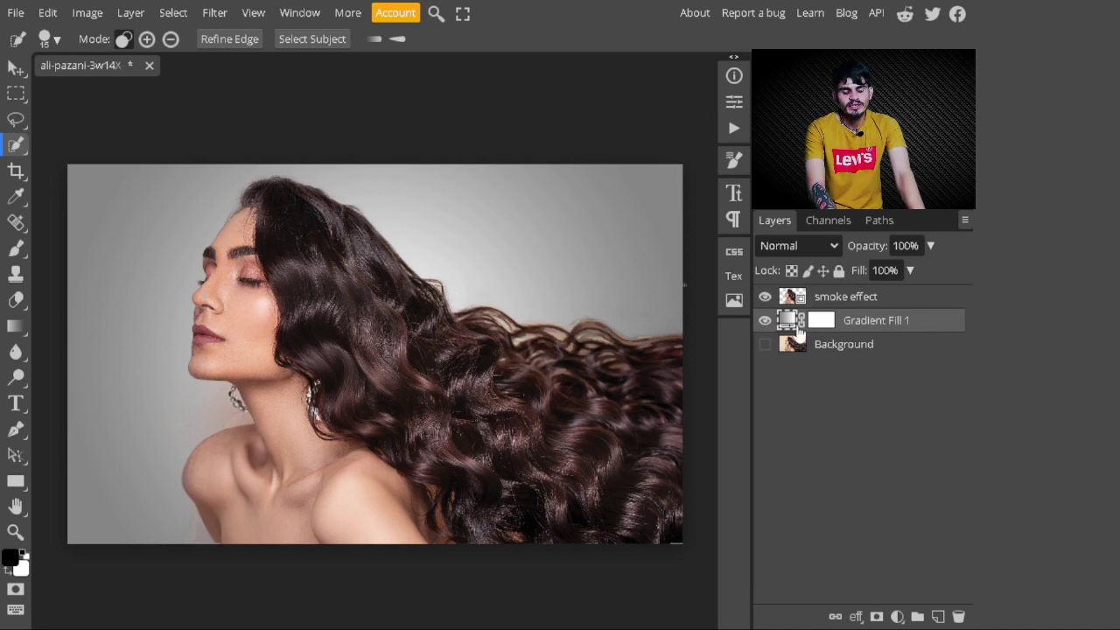
left_click(853, 297)
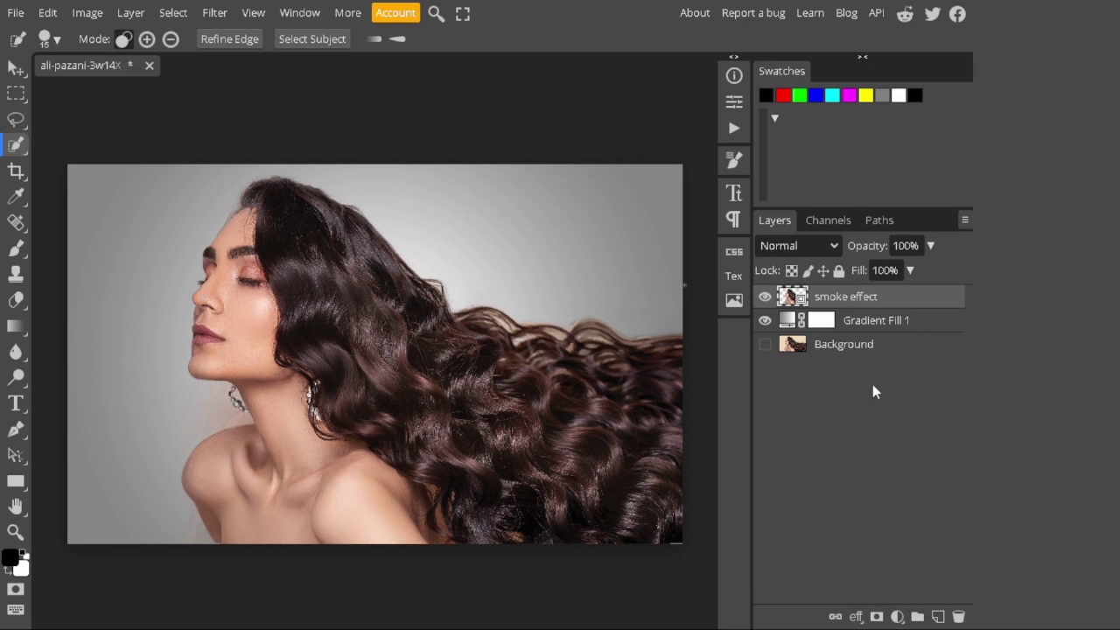
left_click(897, 616)
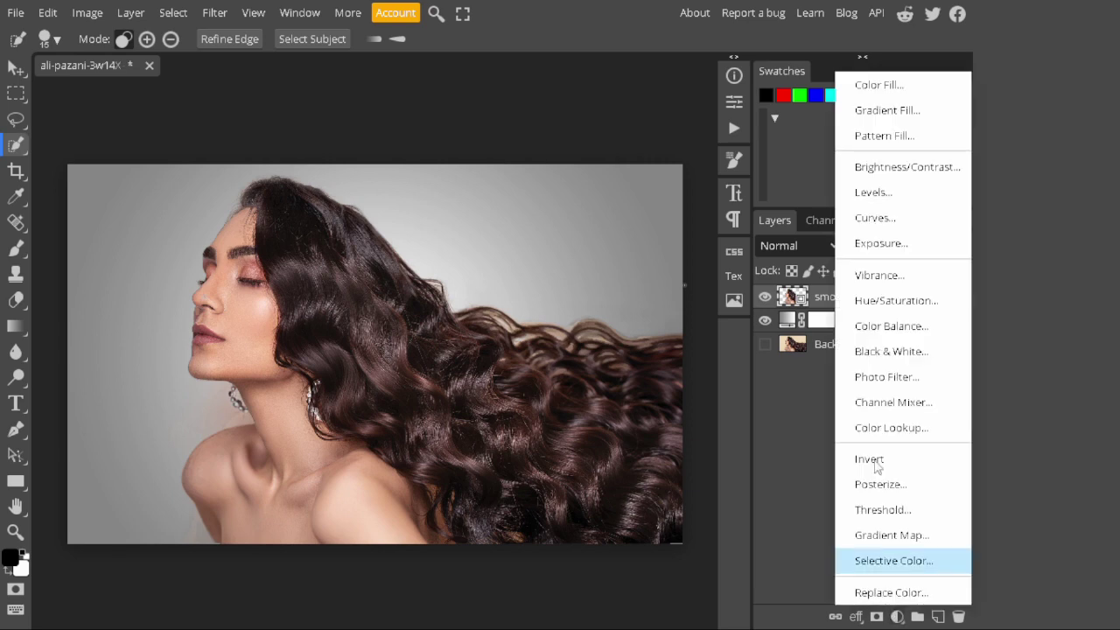
left_click(886, 354)
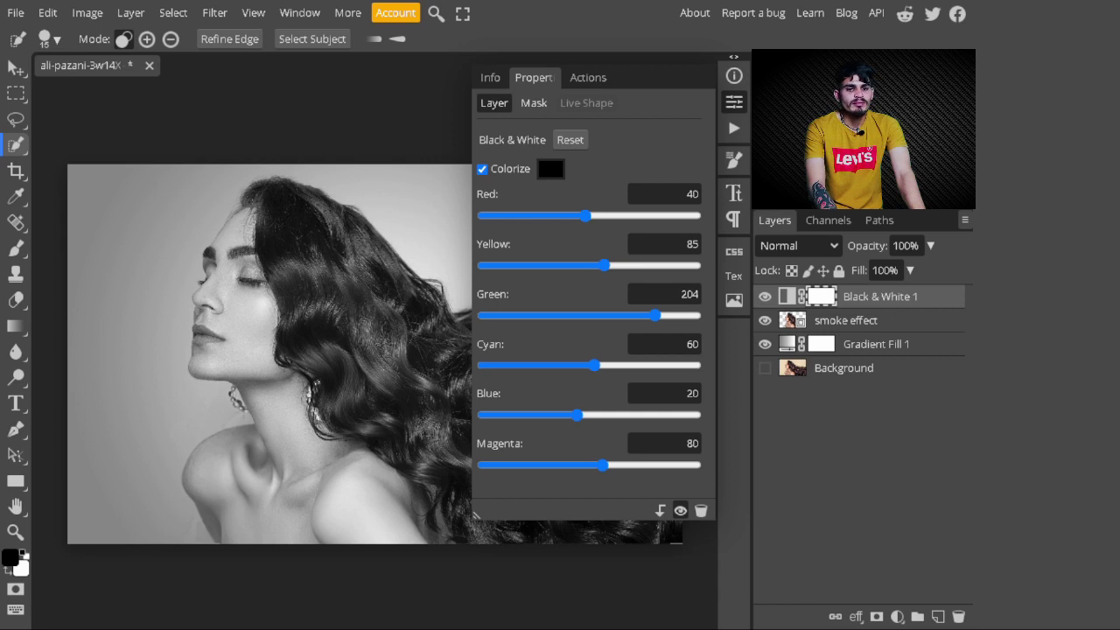
left_click(875, 297)
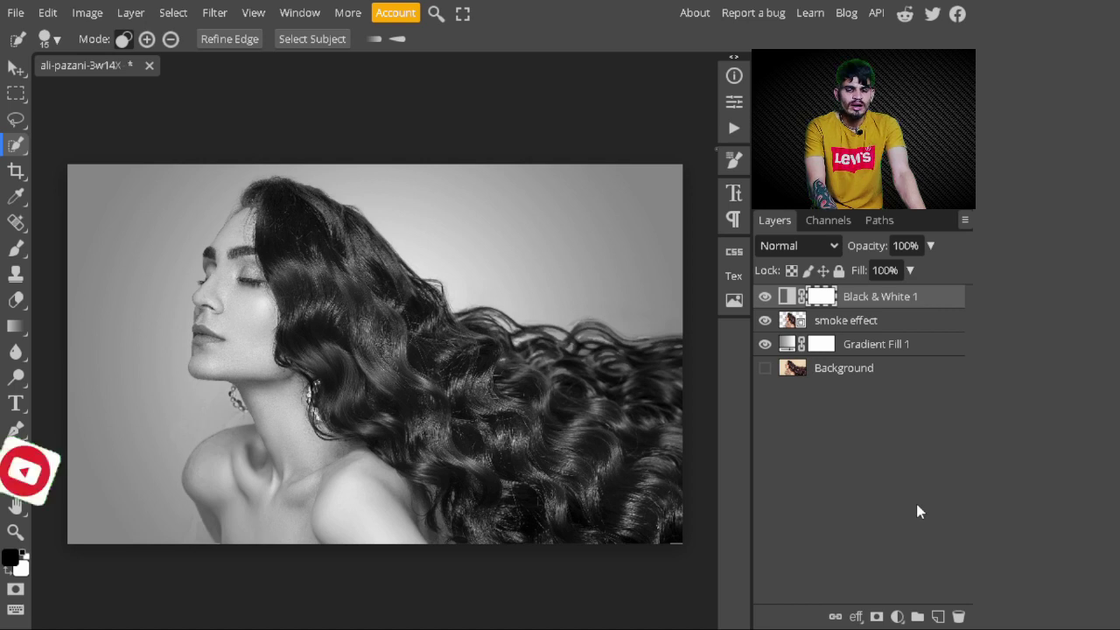
Duplicate the smoke effect layer and move the copy above the Black & White adjustment layer.
left_click(910, 326)
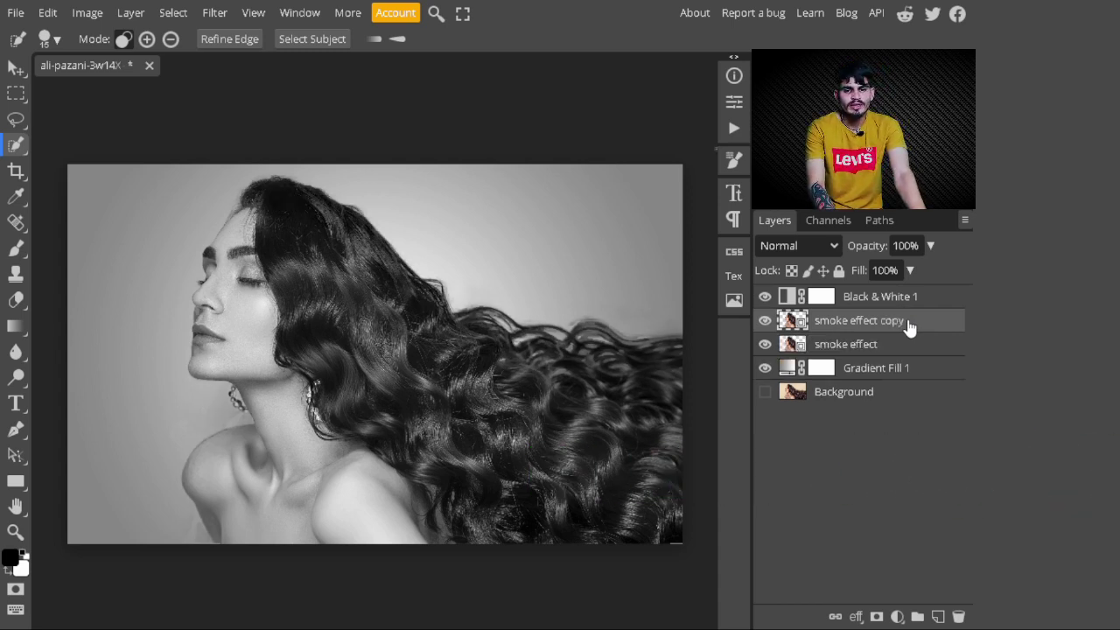
left_click_drag(925, 320, 922, 293)
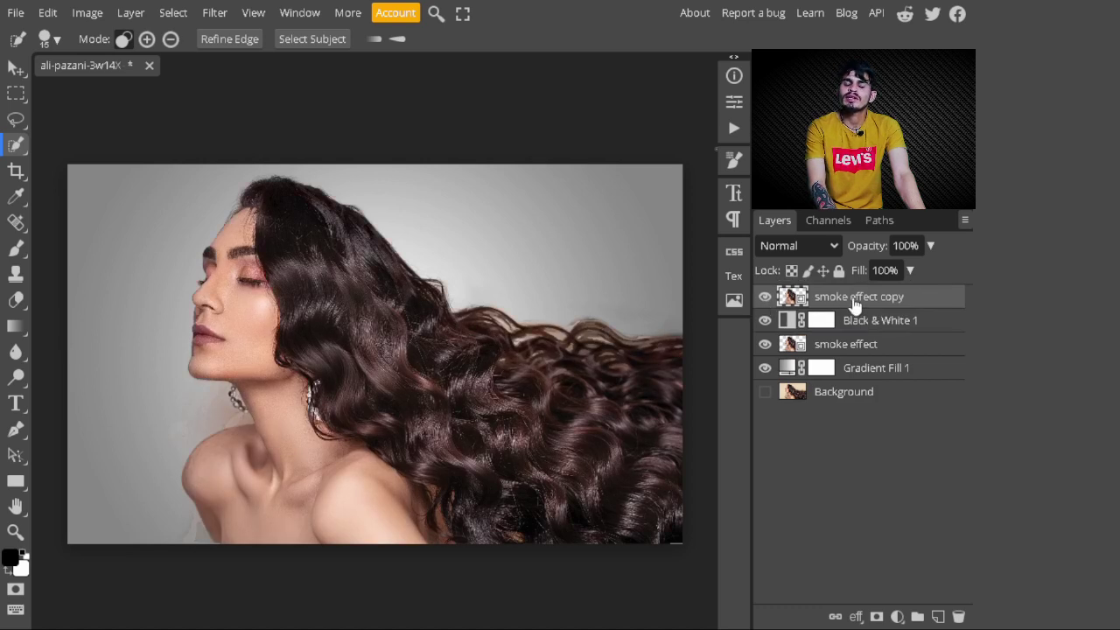
Rename the duplicated layer "liquify effect" and hide it.
double_click(855, 297)
key("BackSpace")
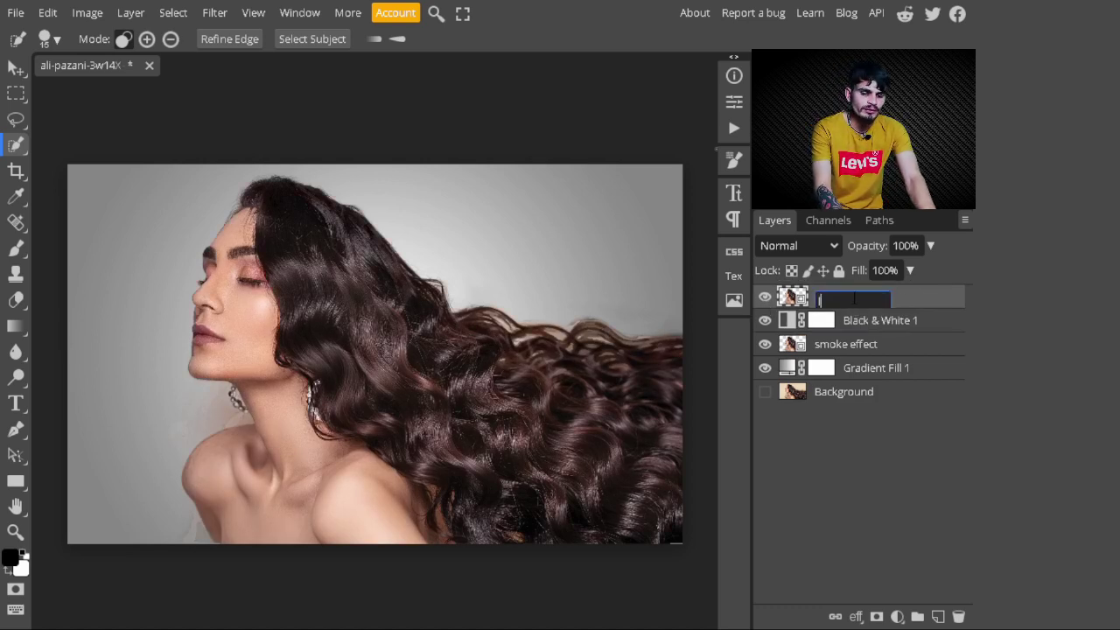
type("liqui")
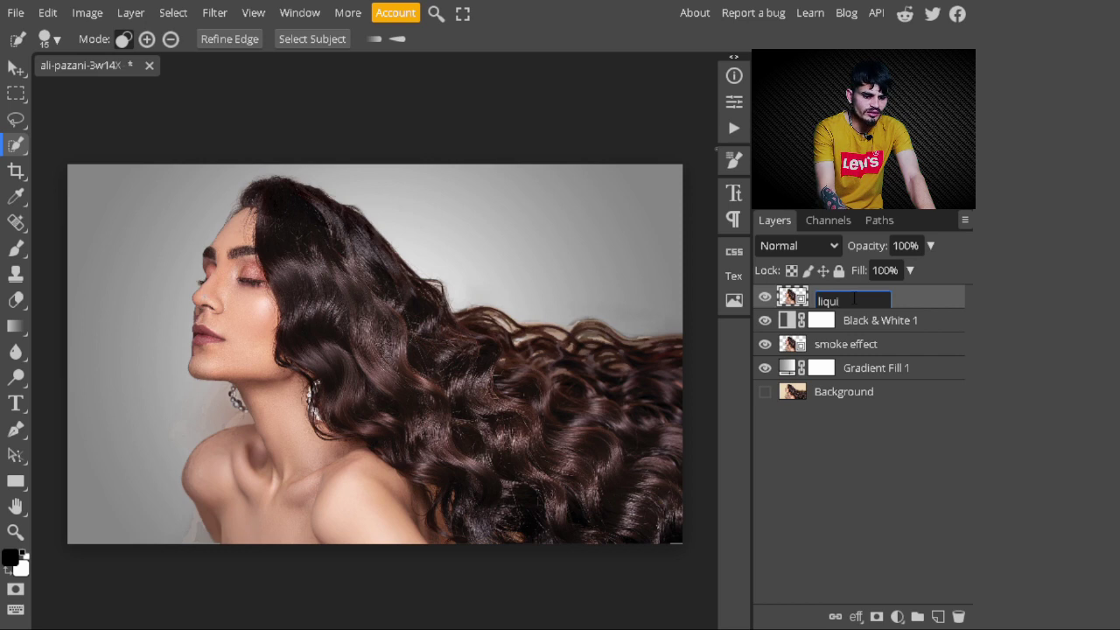
type("fy effect")
key("Return")
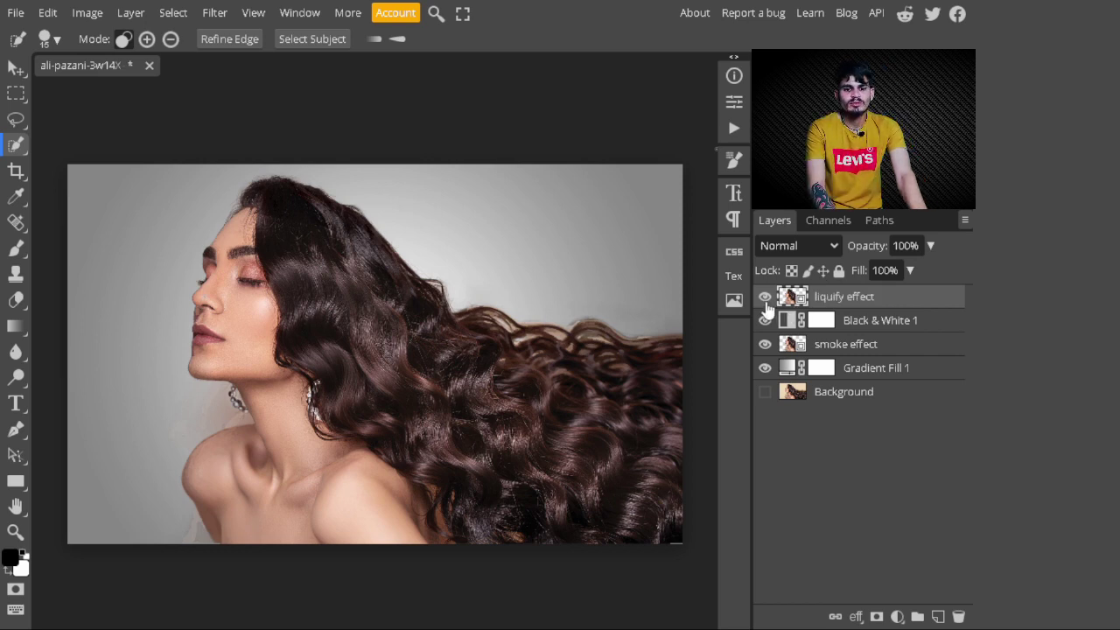
left_click(764, 297)
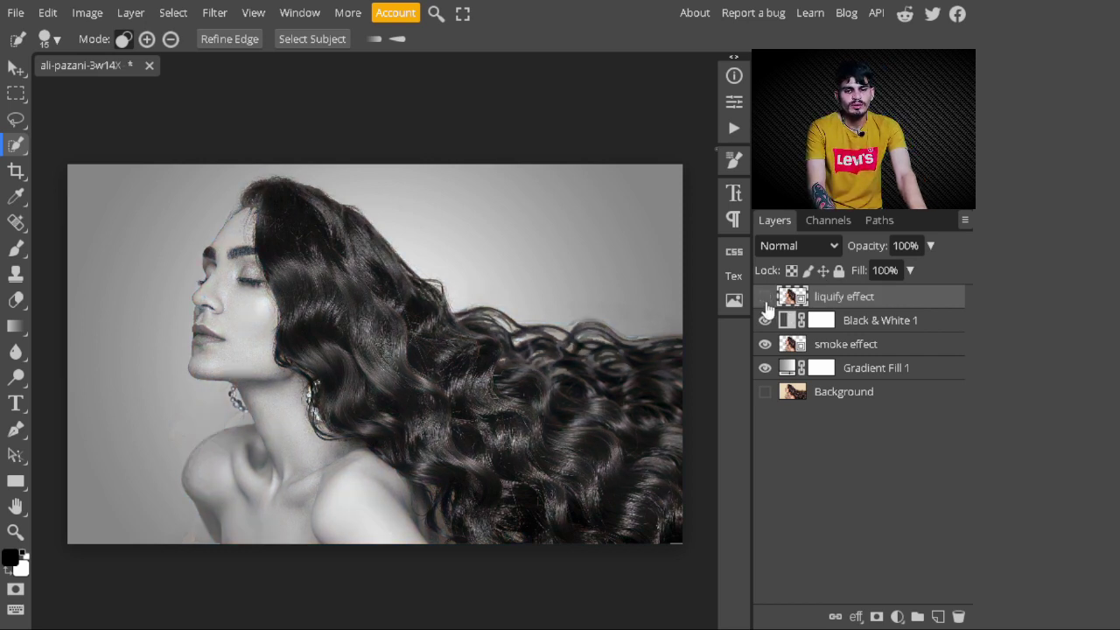
Add a white layer mask to the smoke effect layer.
left_click(882, 345)
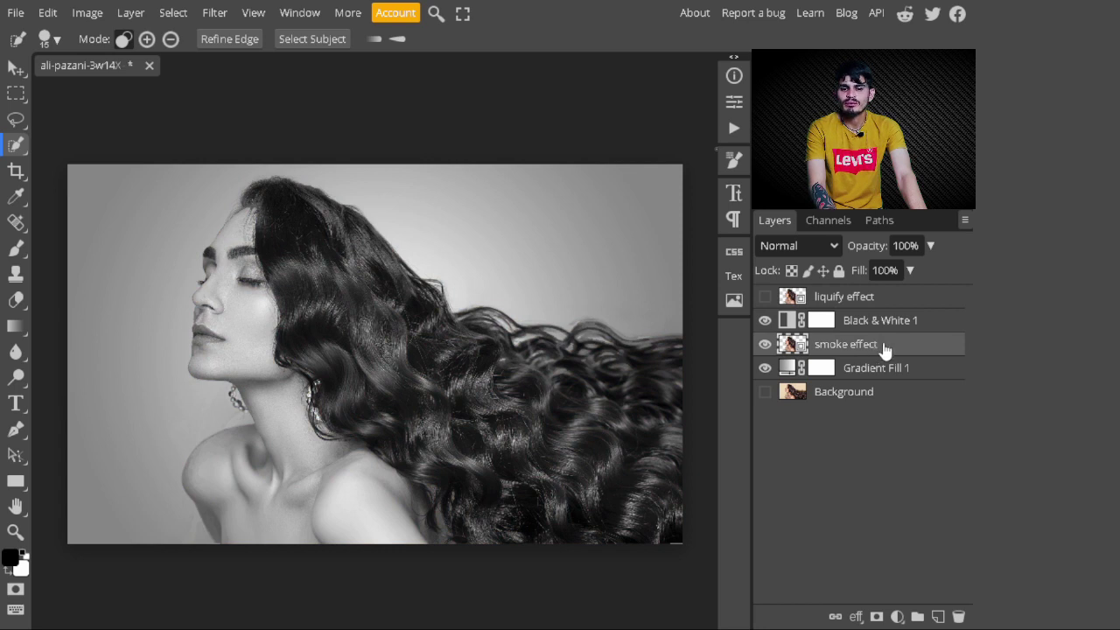
left_click(876, 616)
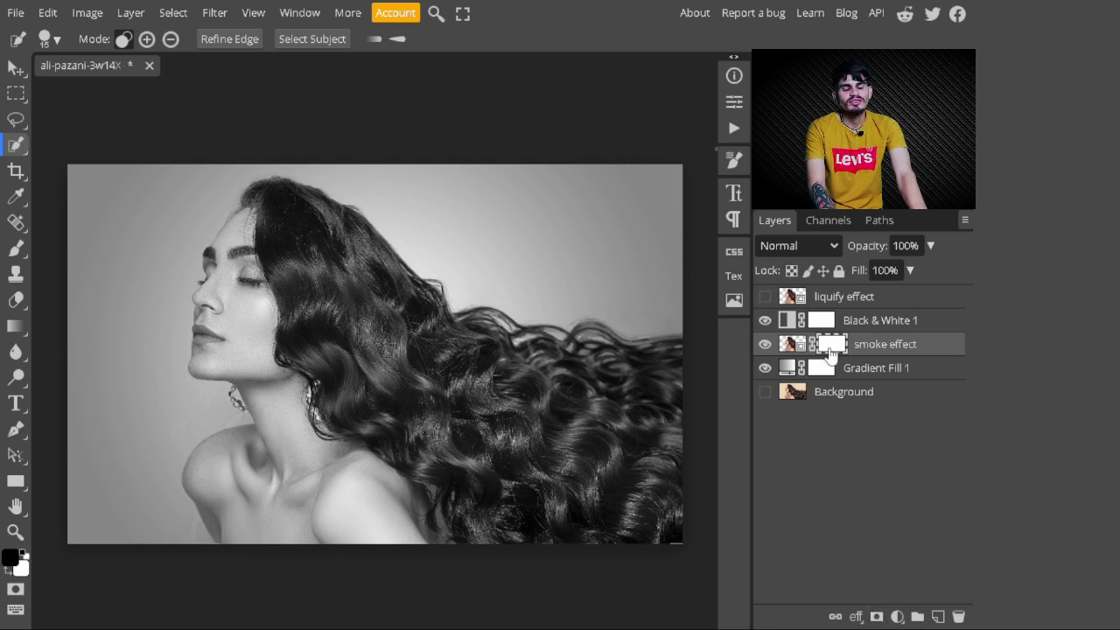
key("v")
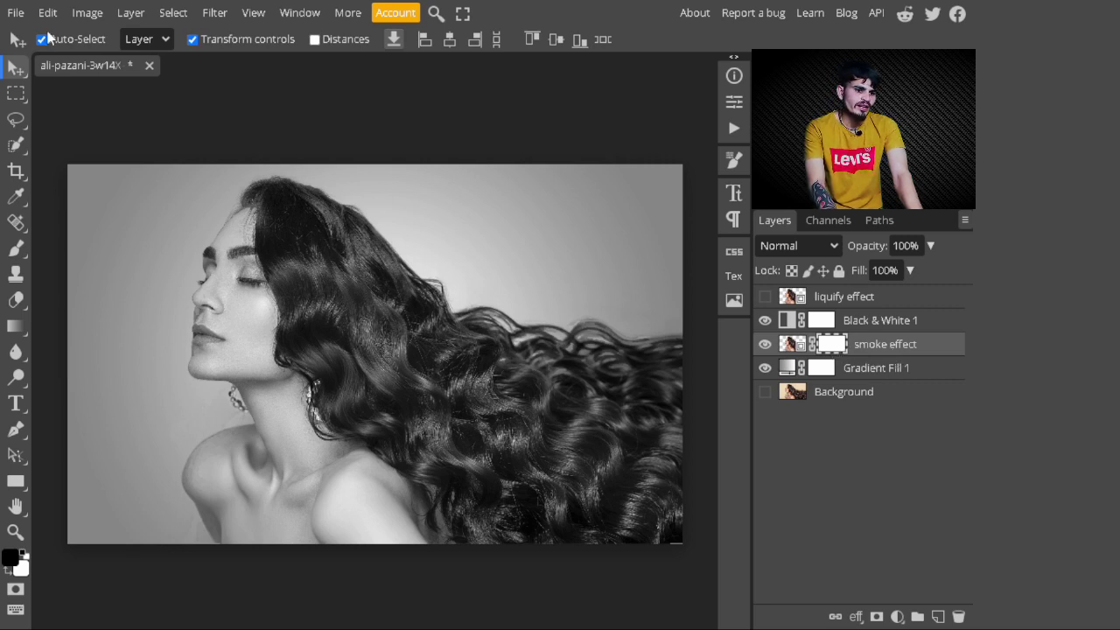
Choose the Brush tool with the last 2500 px smoke brush preset in the brush list.
left_click(14, 249)
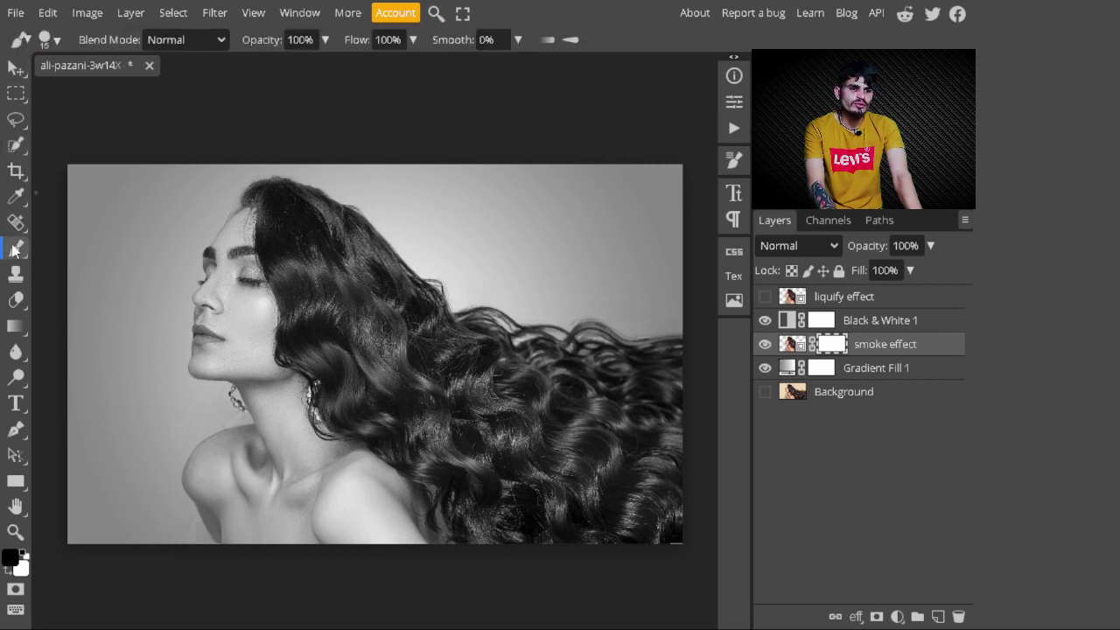
left_click(50, 44)
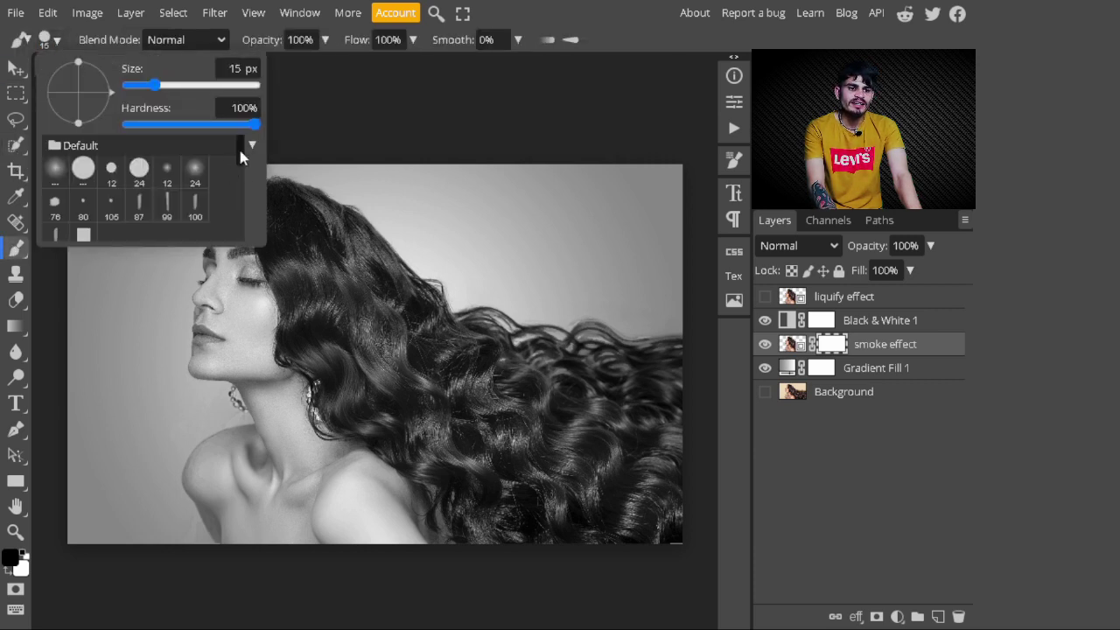
left_click_drag(240, 149, 242, 232)
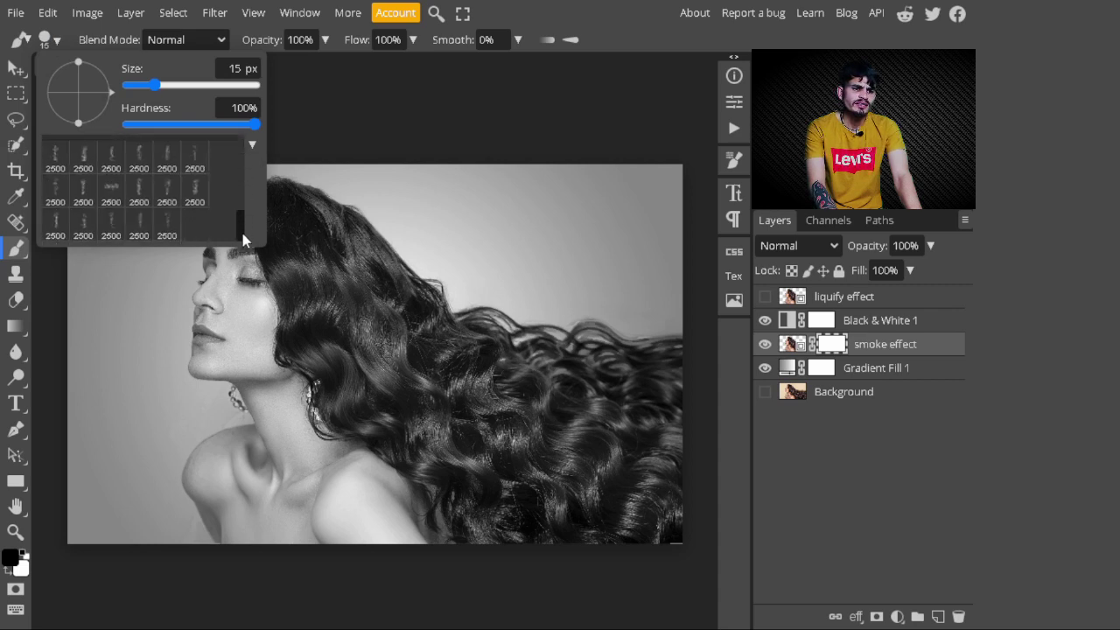
left_click(167, 231)
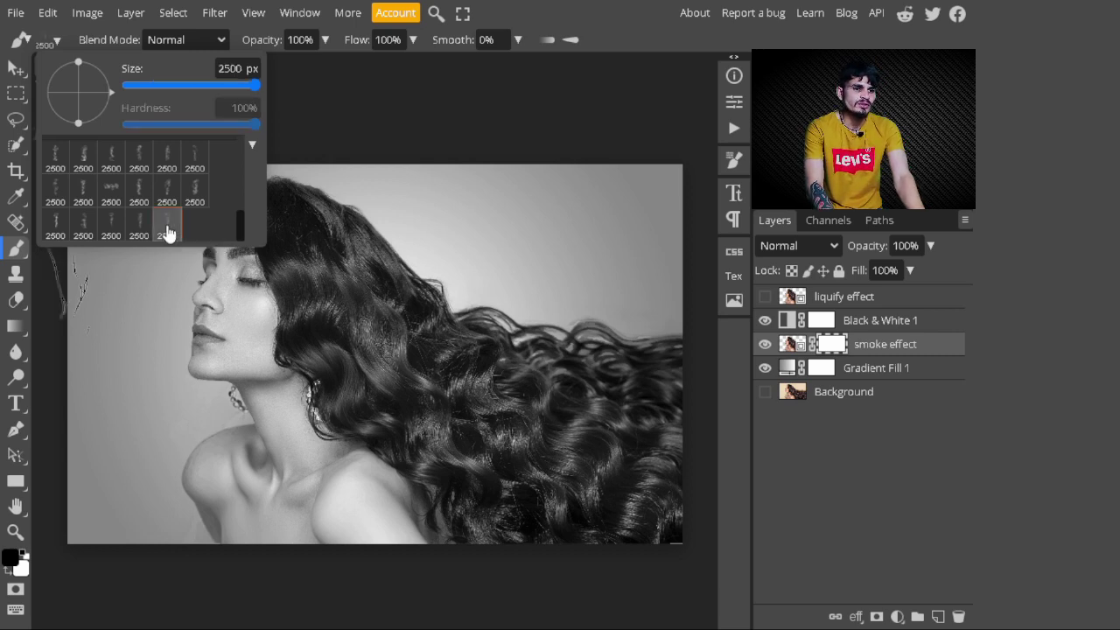
left_click(54, 39)
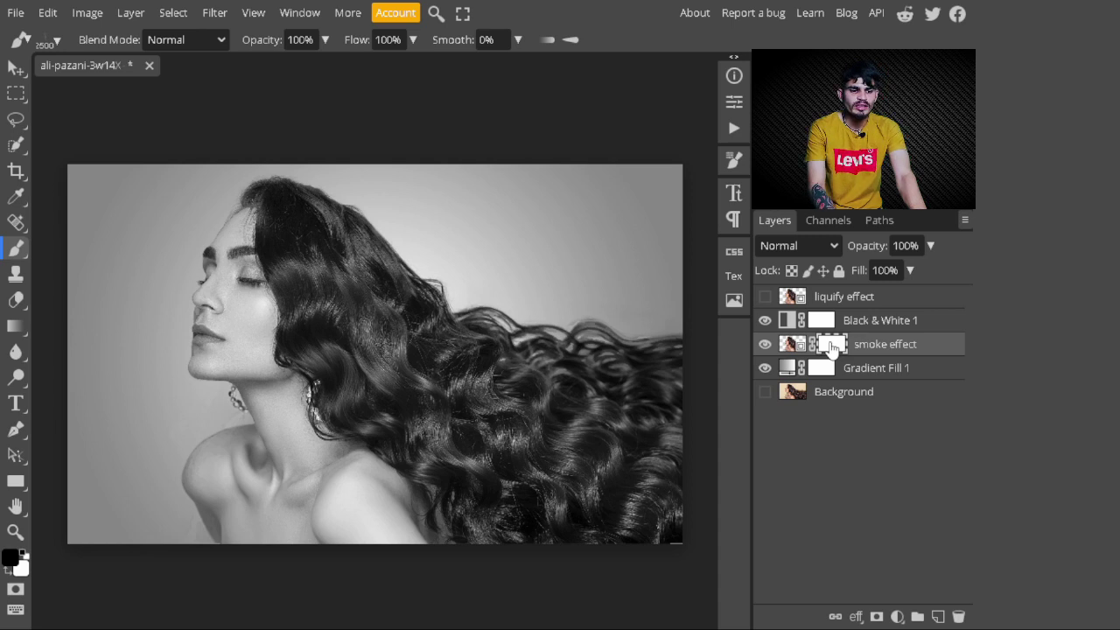
Invert the smoke effect layer's mask to black and make white the foreground colour.
key("ctrl+i")
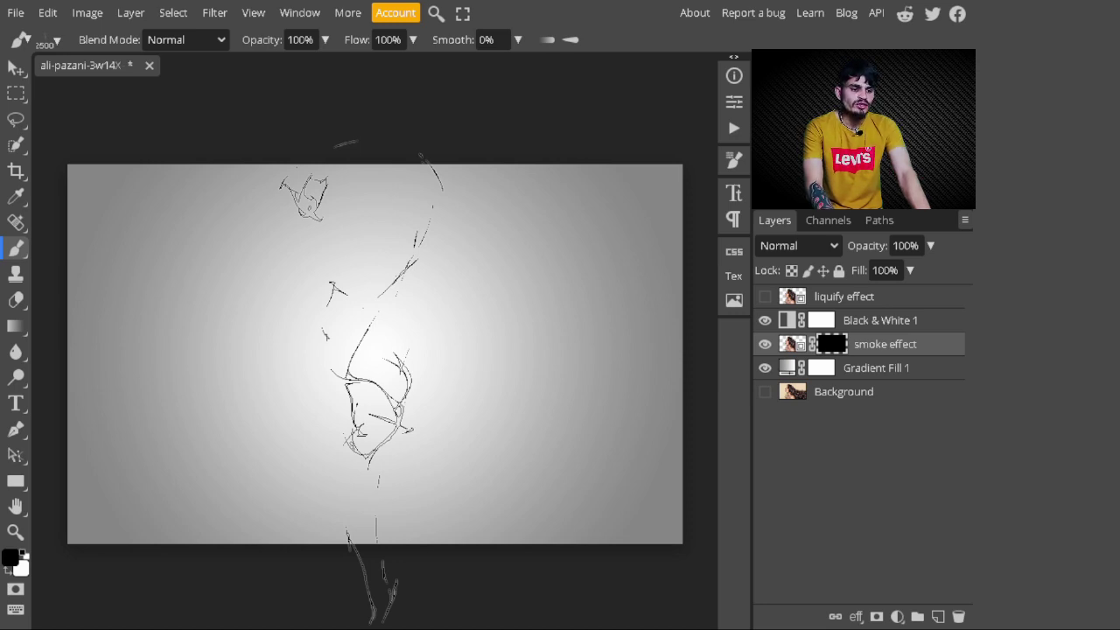
key("x")
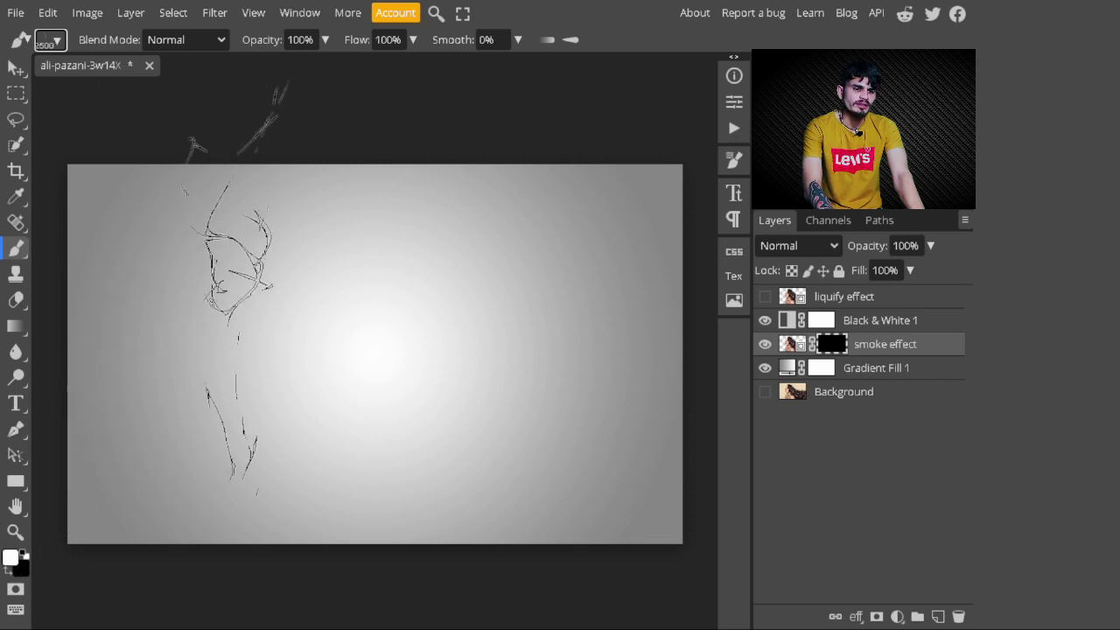
Rotate and narrow the smoke brush tip, painting white smoke strokes over the woman's face and hair on the mask.
left_click(56, 41)
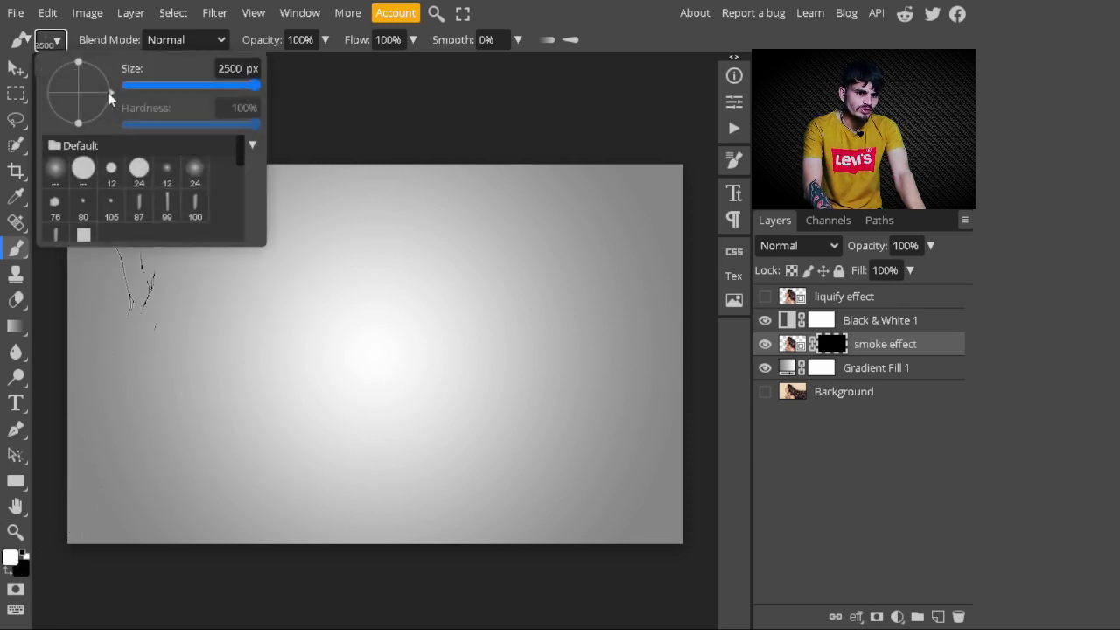
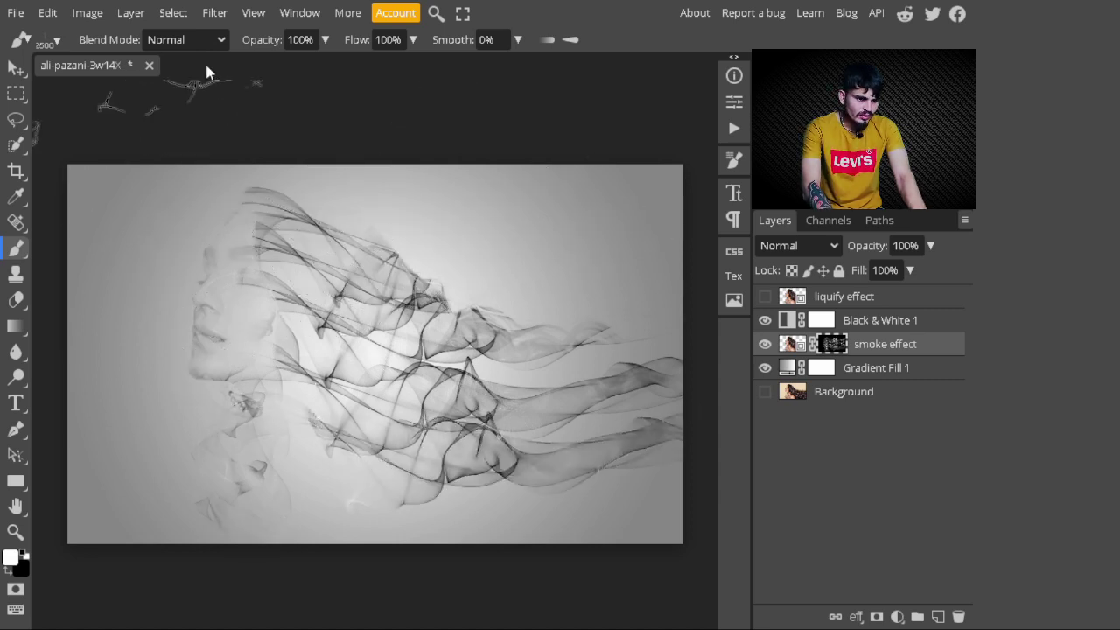
left_click(58, 41)
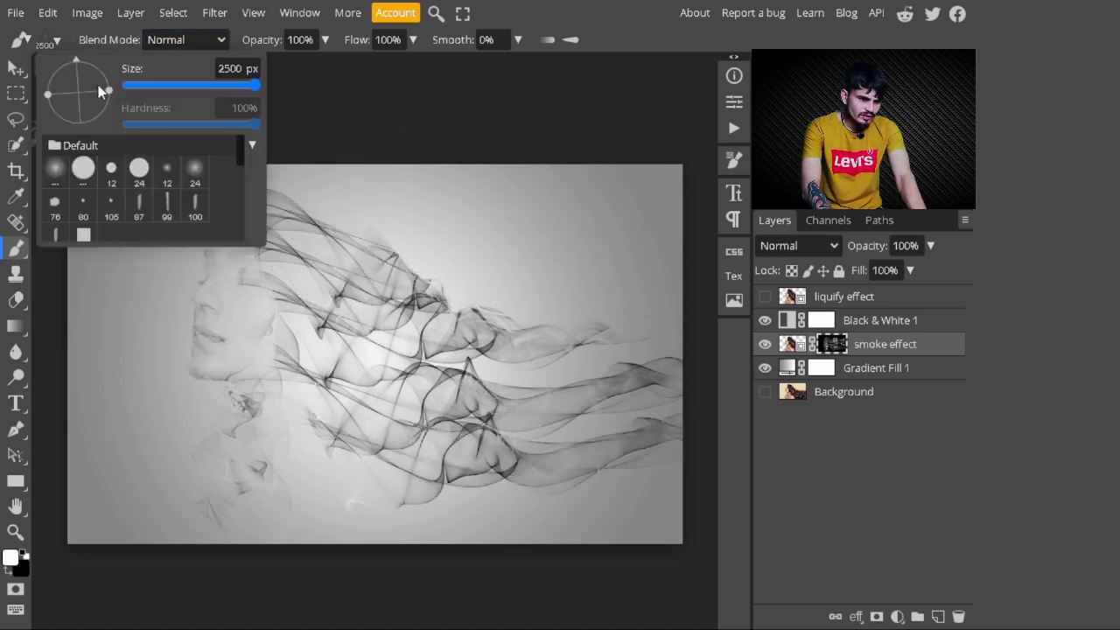
left_click_drag(107, 91, 96, 92)
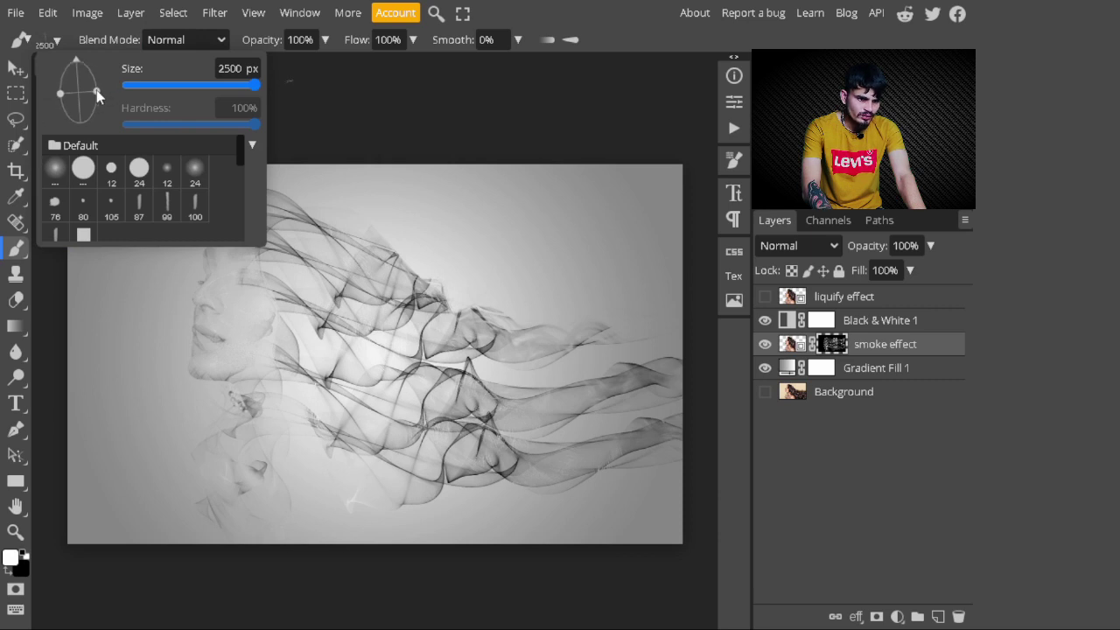
left_click(55, 42)
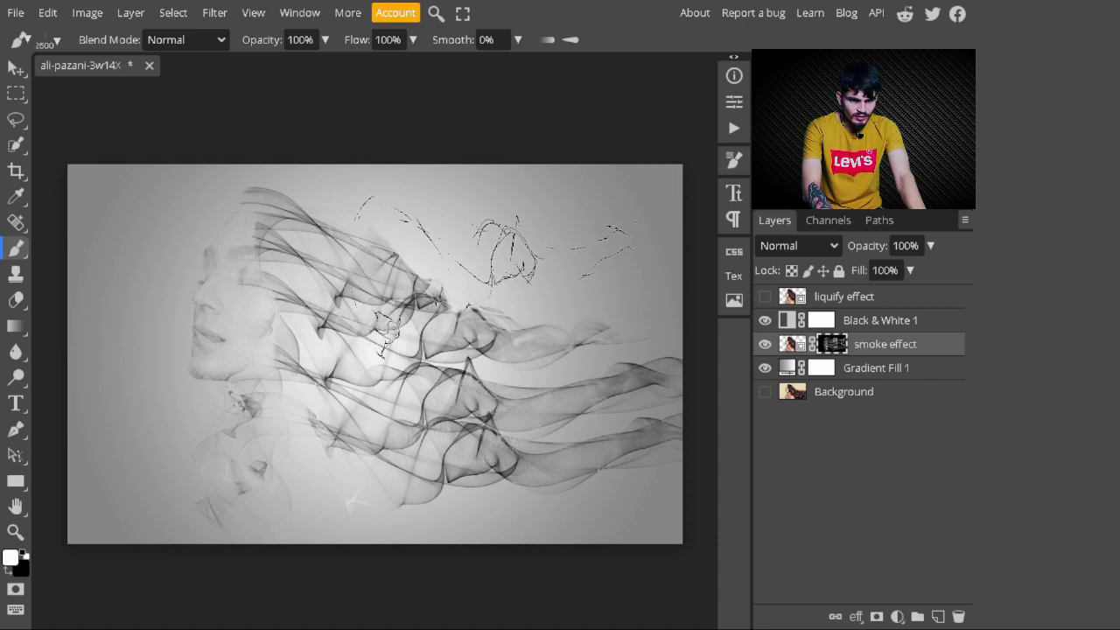
mouse_move(488, 243)
left_mouse_down()
mouse_move(332, 254)
mouse_move(289, 533)
left_mouse_up()
Switch the brush to the third 2500 px smoke preset in the last row of the brush list.
left_click(57, 41)
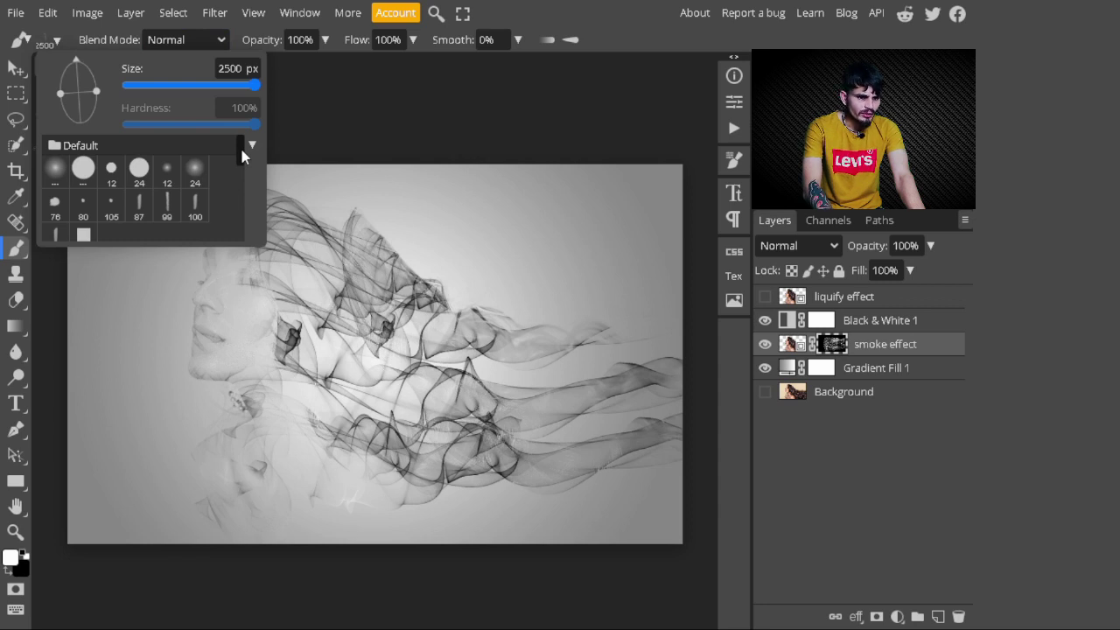
left_click_drag(241, 151, 244, 242)
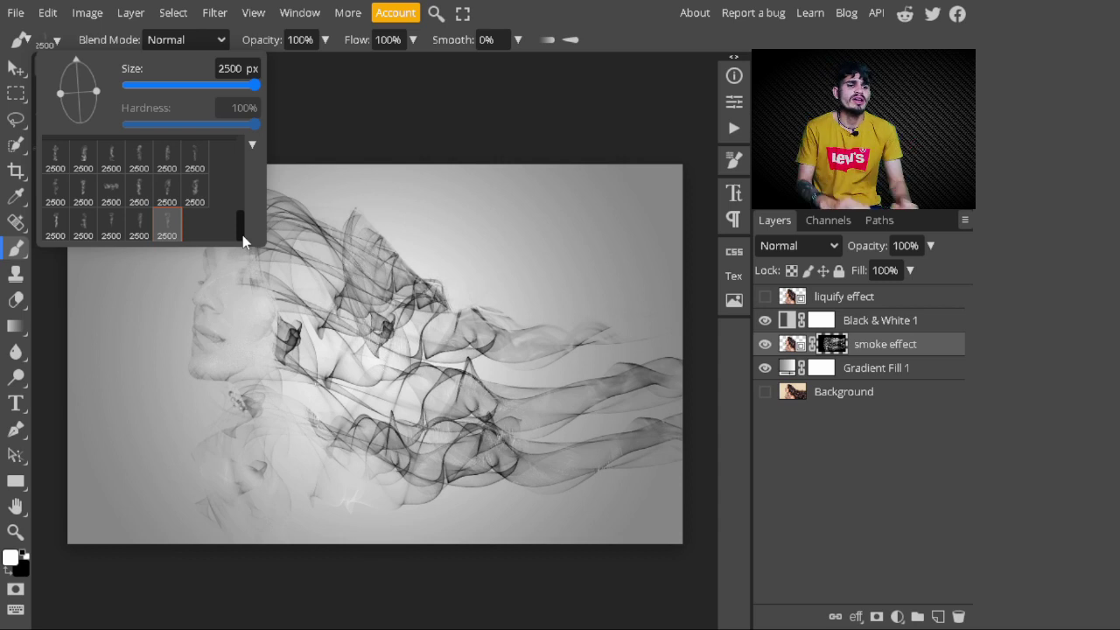
left_click(112, 227)
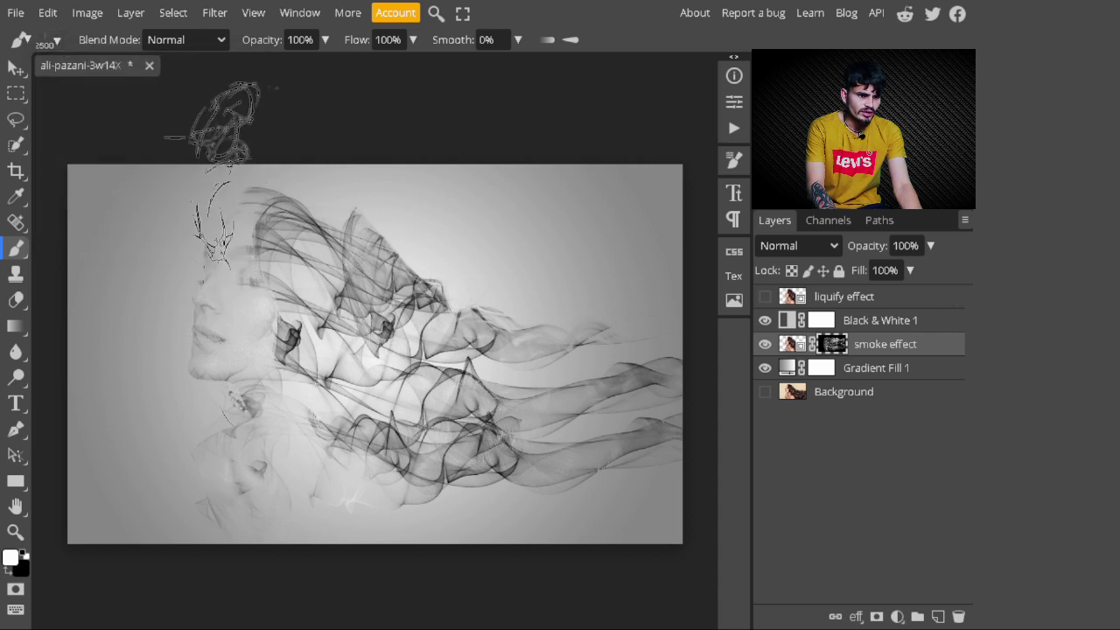
Rotate the new smoke brush tip a quarter turn and stamp it over the lower and upper hair on the mask.
left_click(50, 40)
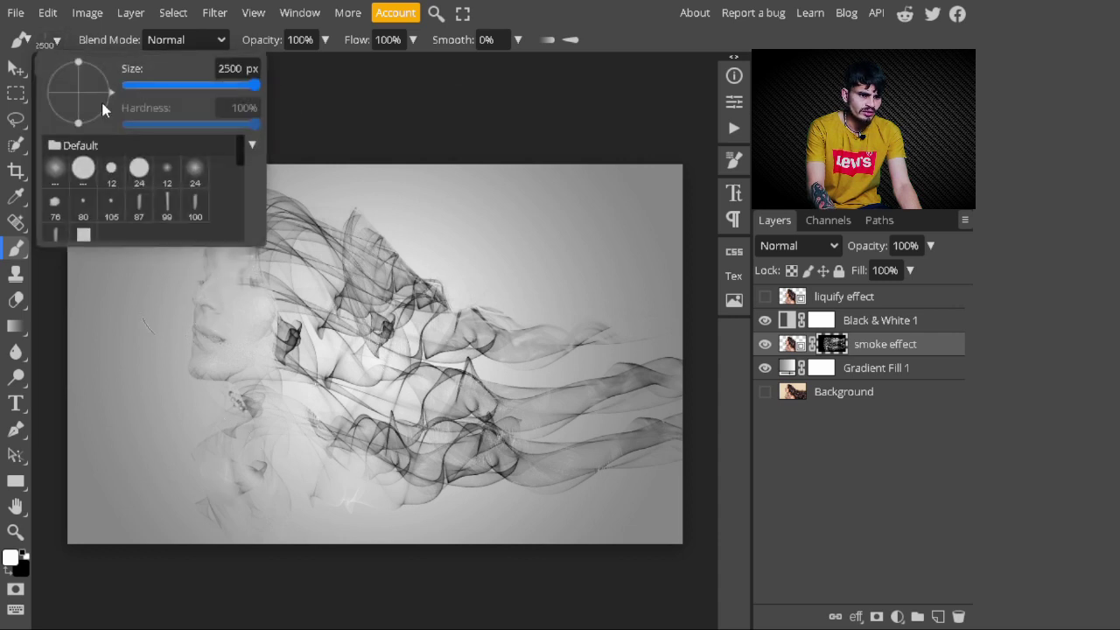
mouse_move(104, 127)
left_mouse_down()
mouse_move(50, 140)
mouse_move(70, 147)
mouse_move(106, 51)
mouse_move(77, 61)
left_mouse_up()
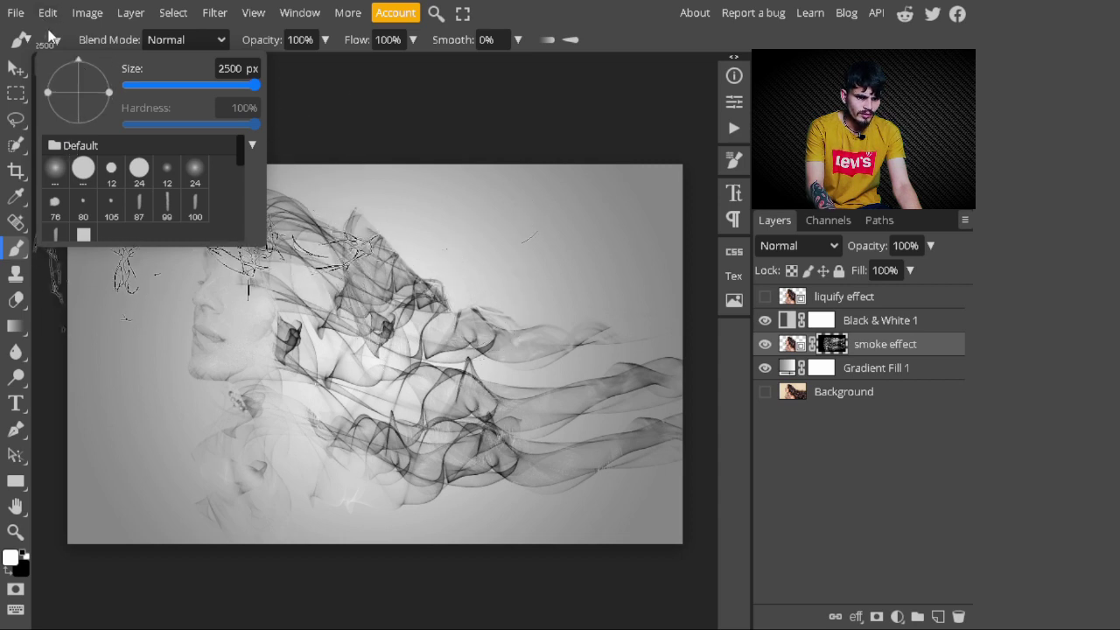
left_click(50, 37)
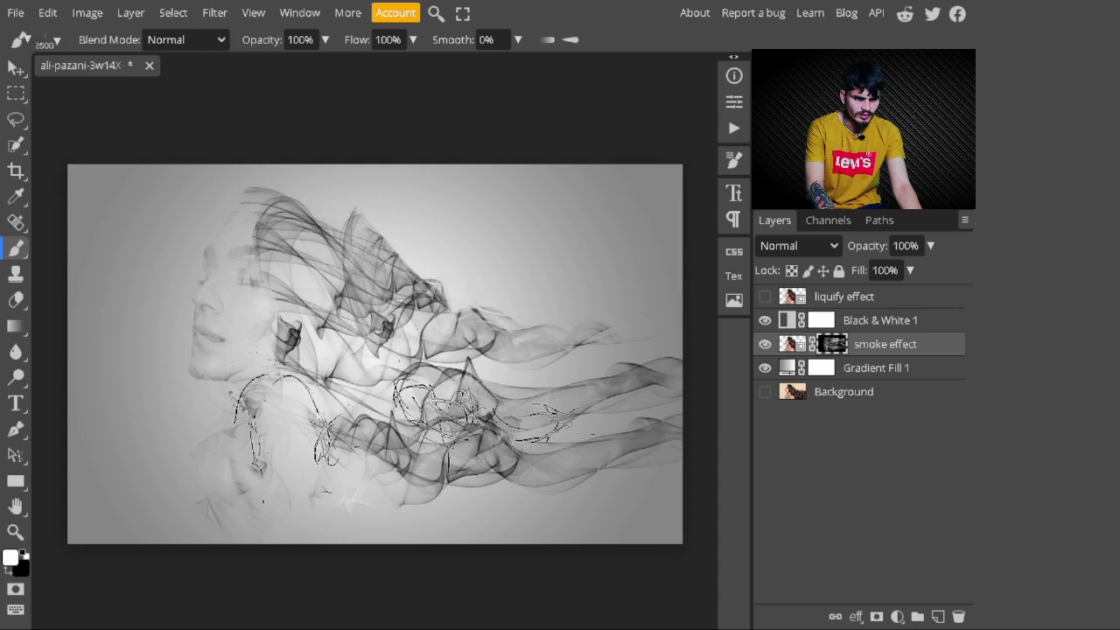
left_click(493, 444)
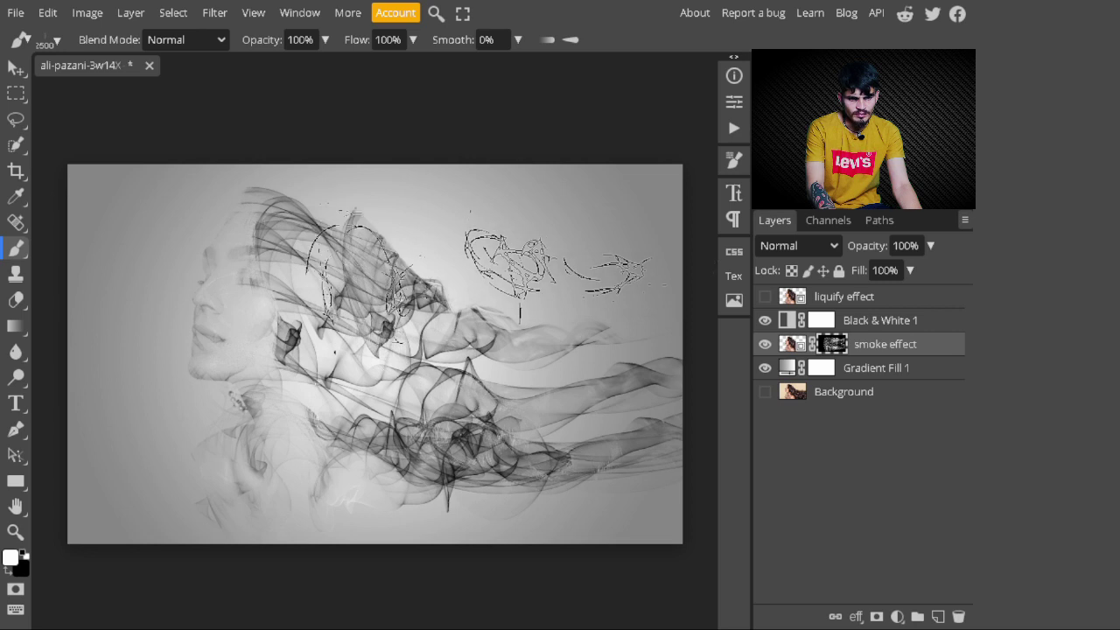
left_click(364, 279)
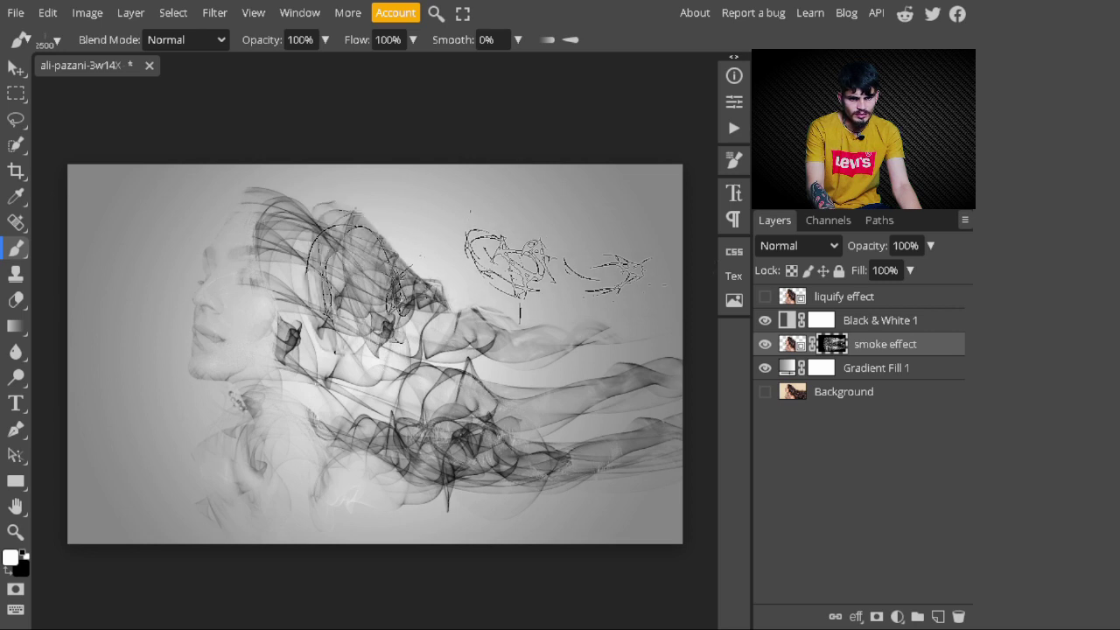
Switch to the soft round brush with 0% hardness and set its size to 102 px.
left_click(56, 41)
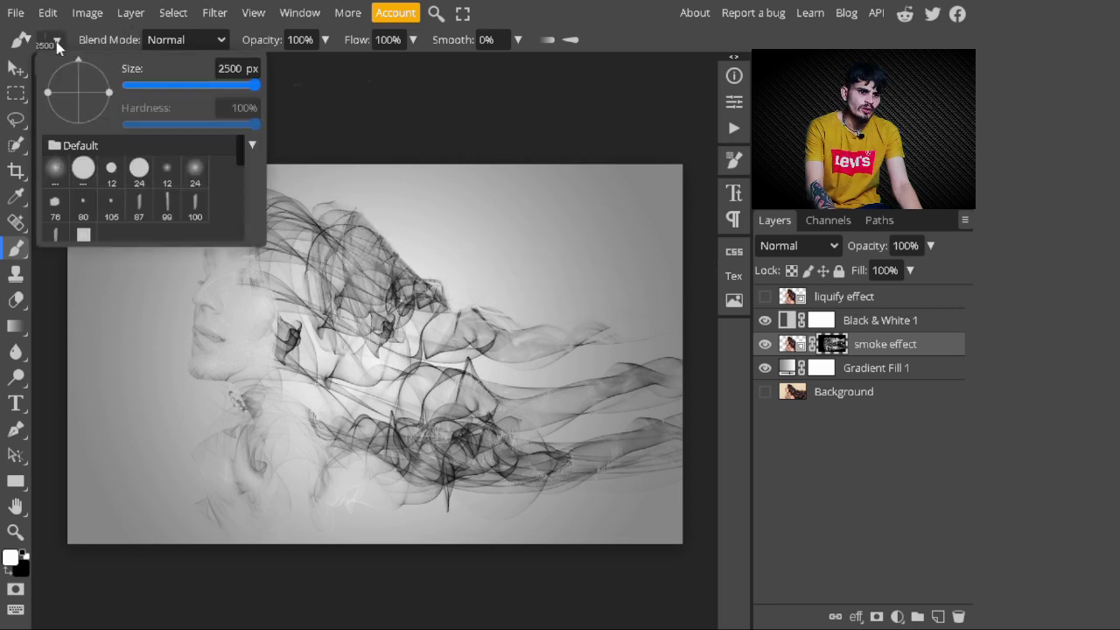
left_click(56, 175)
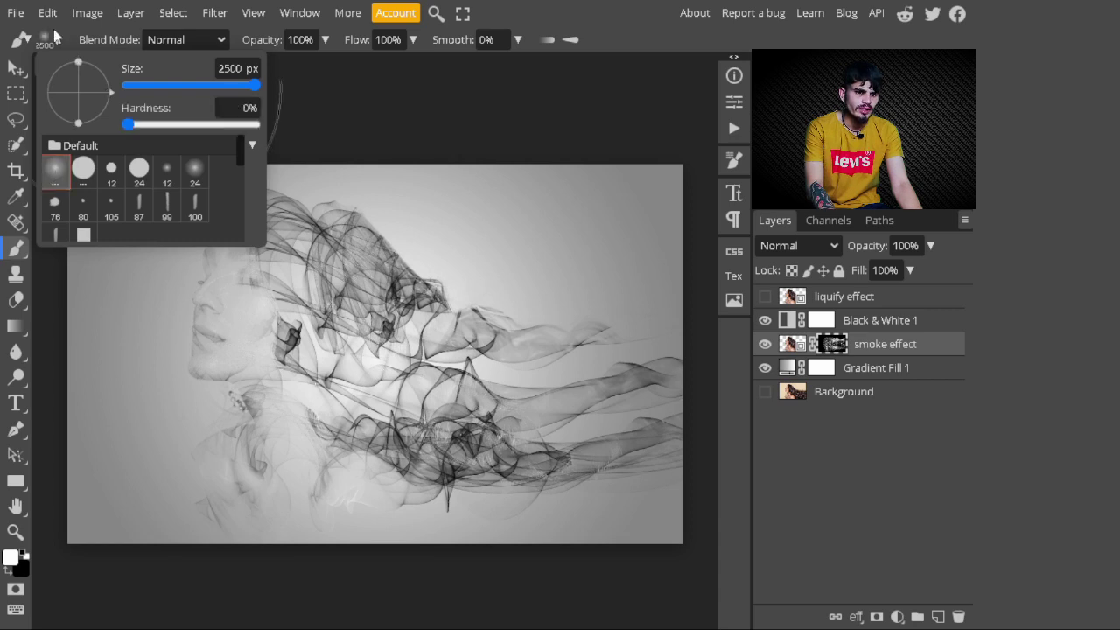
left_click_drag(198, 85, 182, 87)
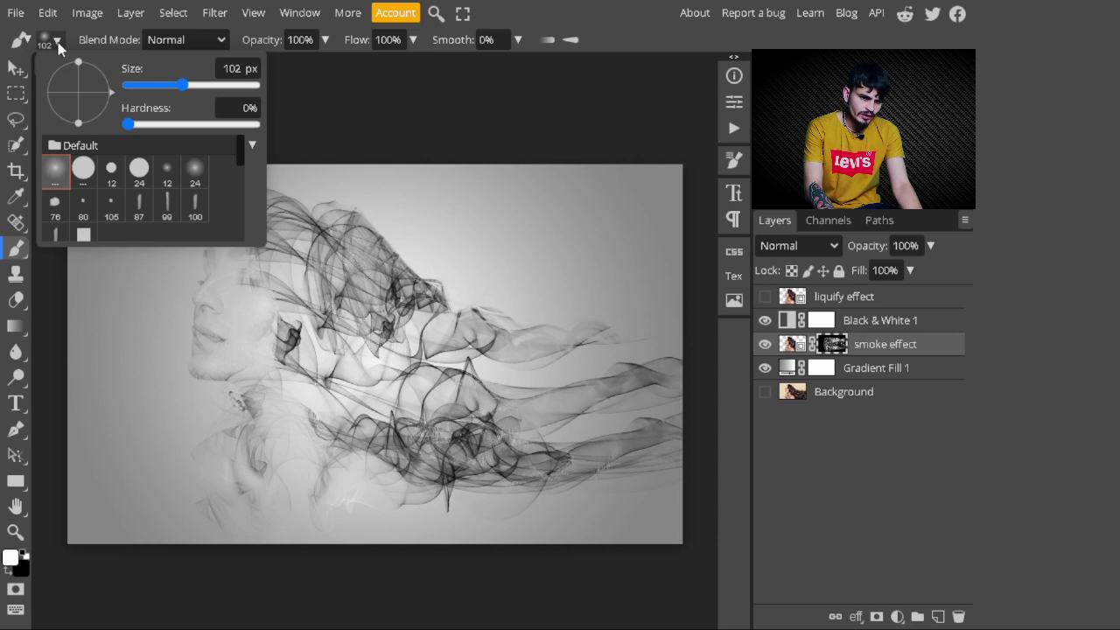
left_click(57, 42)
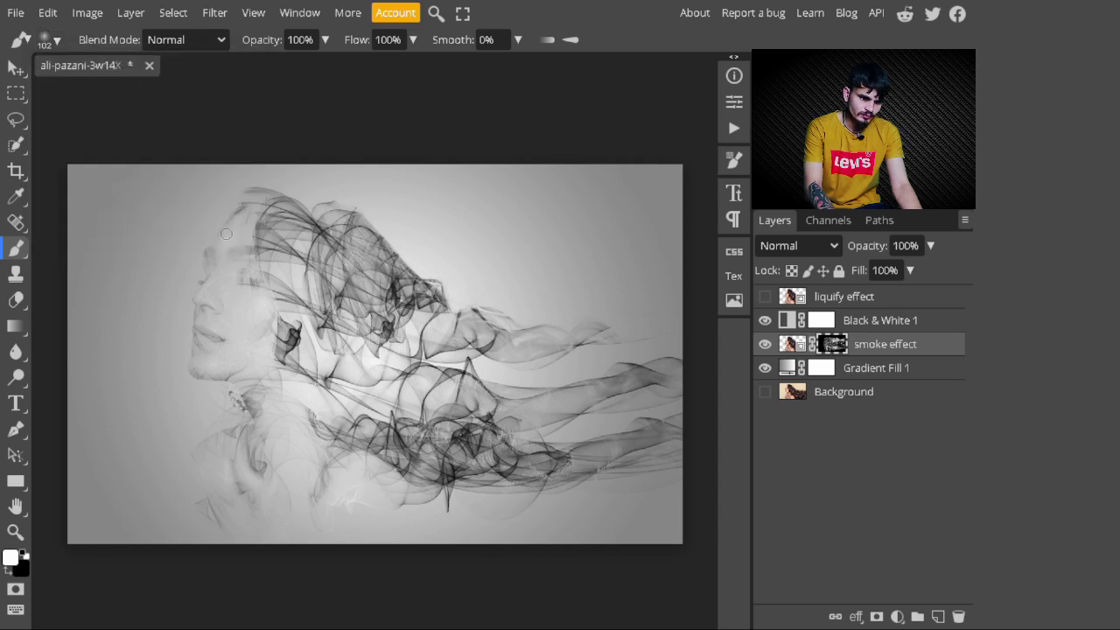
Paint white on the smoke effect mask to reveal the woman's face, forehead, neck and shoulder.
mouse_move(226, 234)
left_mouse_down()
mouse_move(260, 461)
mouse_move(174, 497)
mouse_move(210, 525)
left_mouse_up()
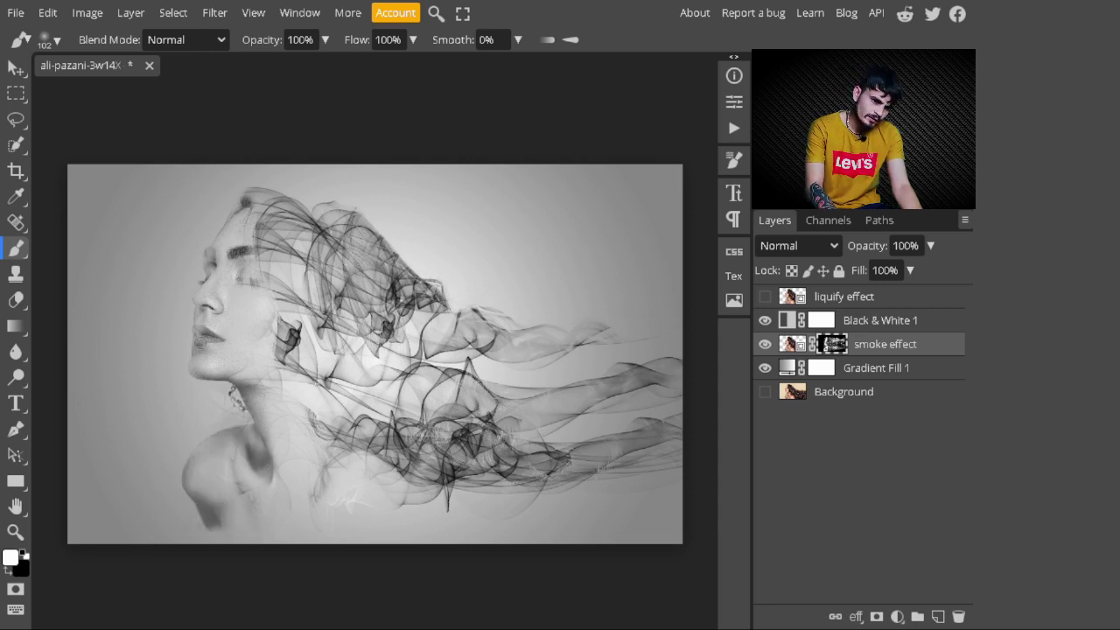
left_click_drag(199, 317, 196, 347)
mouse_move(208, 262)
left_mouse_down()
mouse_move(249, 274)
mouse_move(241, 206)
left_mouse_up()
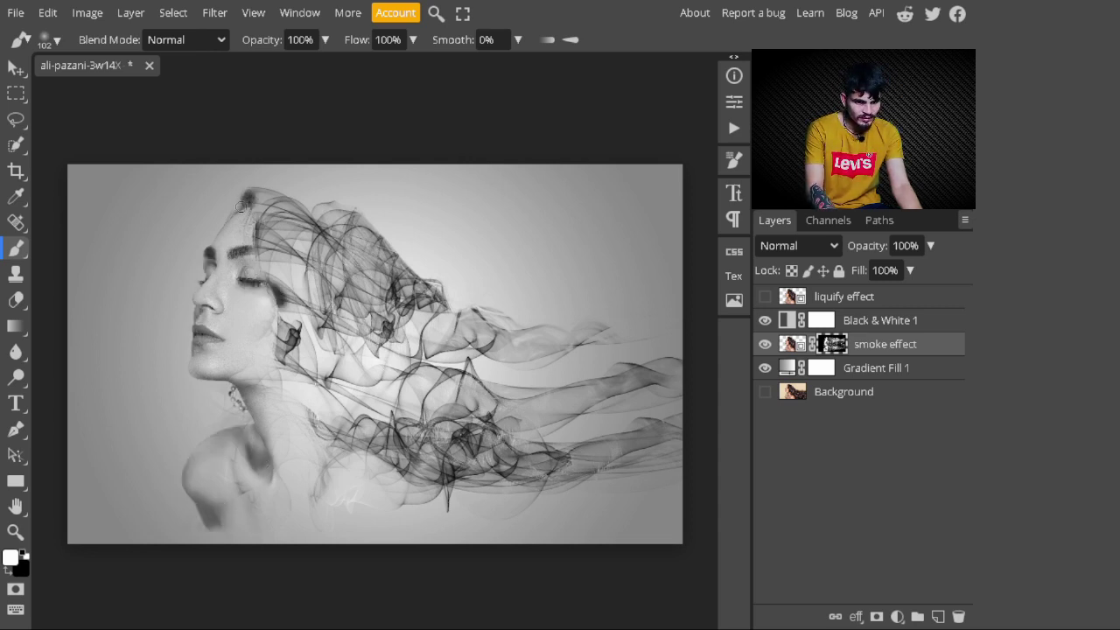
left_click_drag(289, 459, 252, 377)
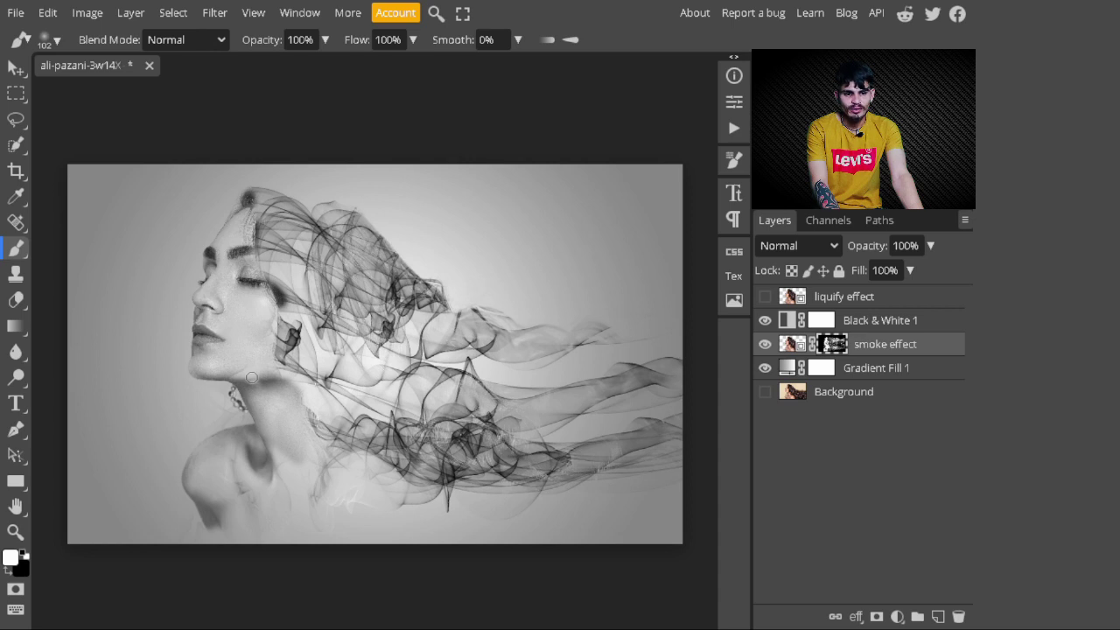
Show the liquify effect layer and open it in the Liquify filter.
left_click(765, 296)
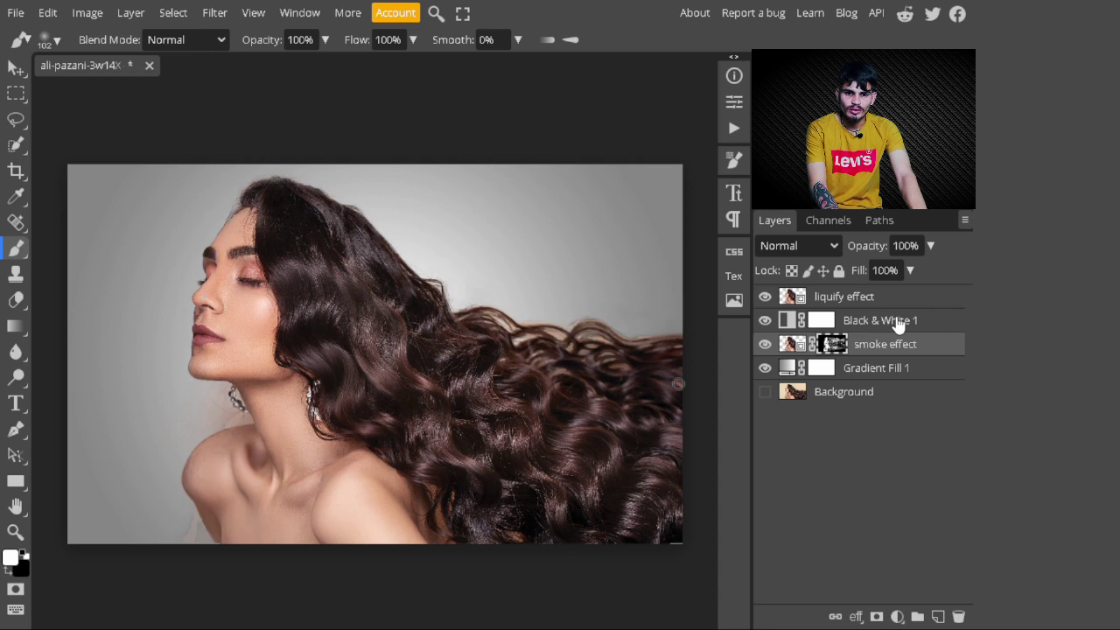
left_click(898, 323)
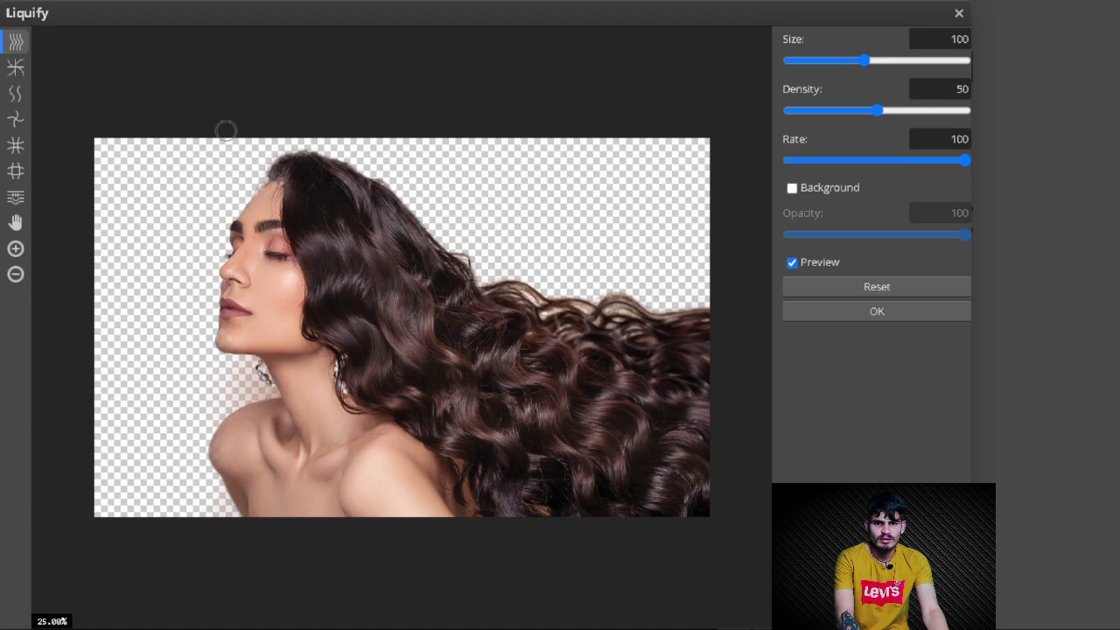
Set the Liquify brush size to 529, push the hair upward and outward to fill the canvas's upper area, and apply the filter.
key("bracketright")
key("bracketright")
key("bracketright")
key("bracketright")
key("bracketright")
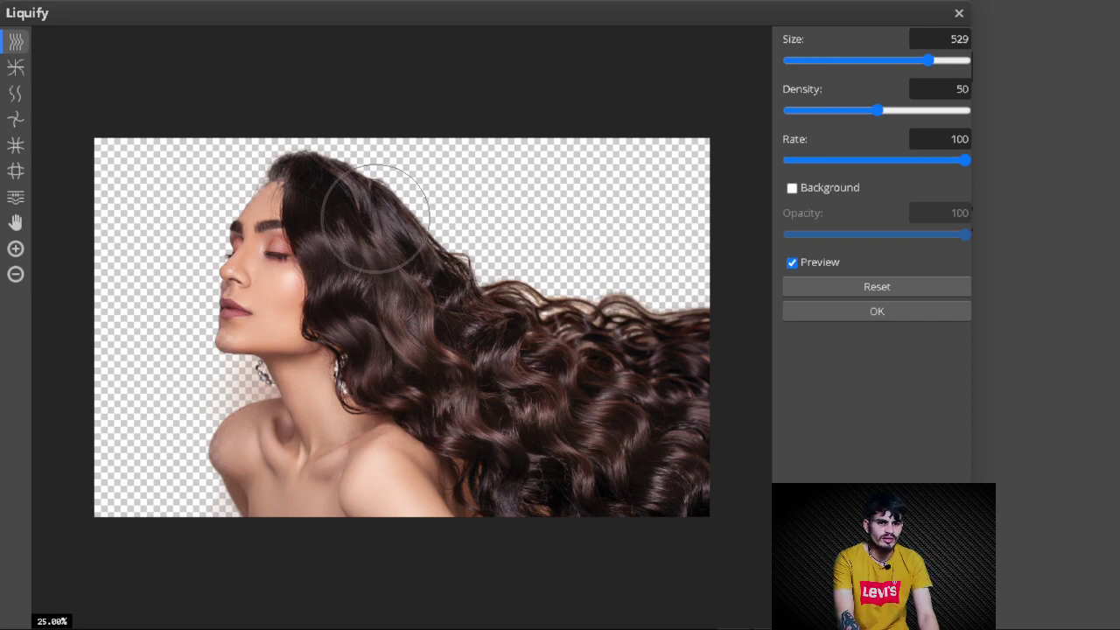
mouse_move(375, 217)
left_mouse_down()
mouse_move(438, 240)
mouse_move(549, 315)
mouse_move(664, 166)
left_mouse_up()
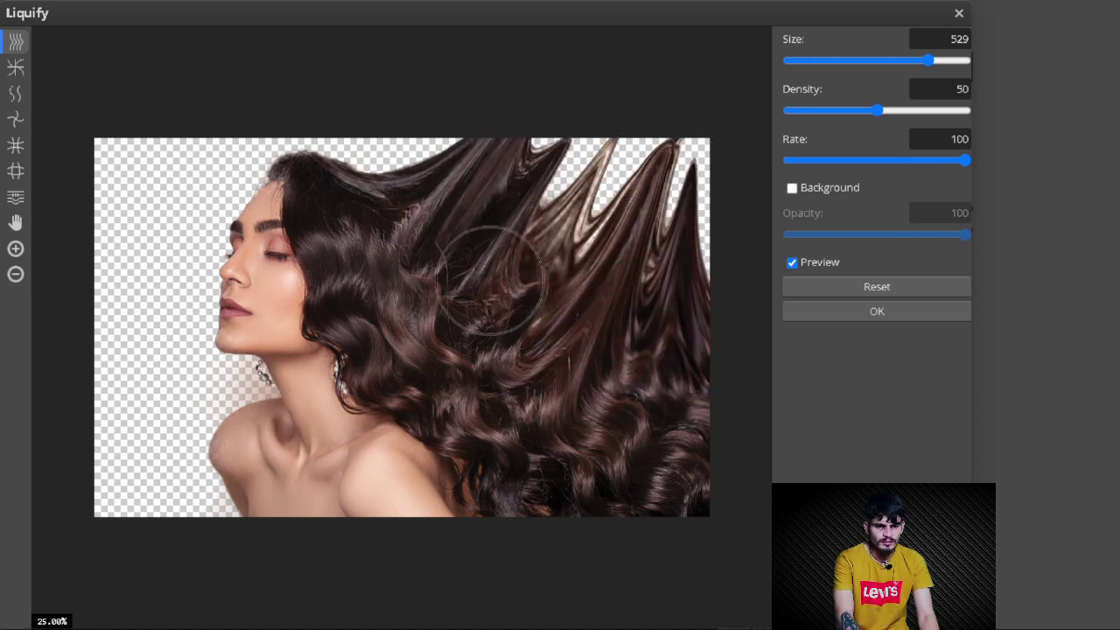
left_click_drag(489, 280, 687, 91)
left_click_drag(437, 175, 358, 185)
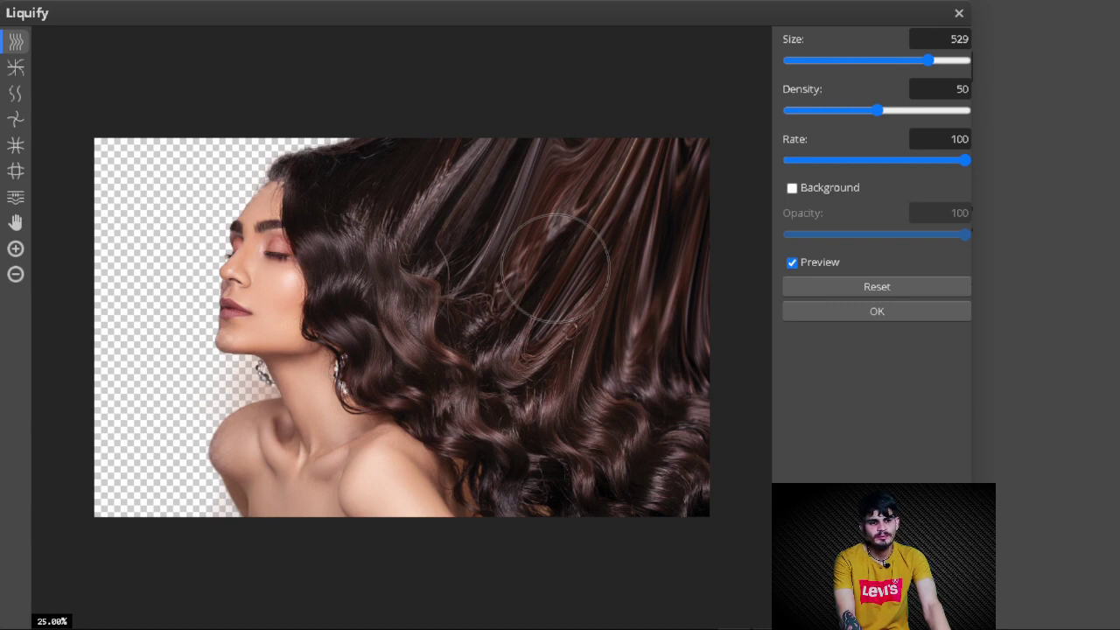
left_click(859, 310)
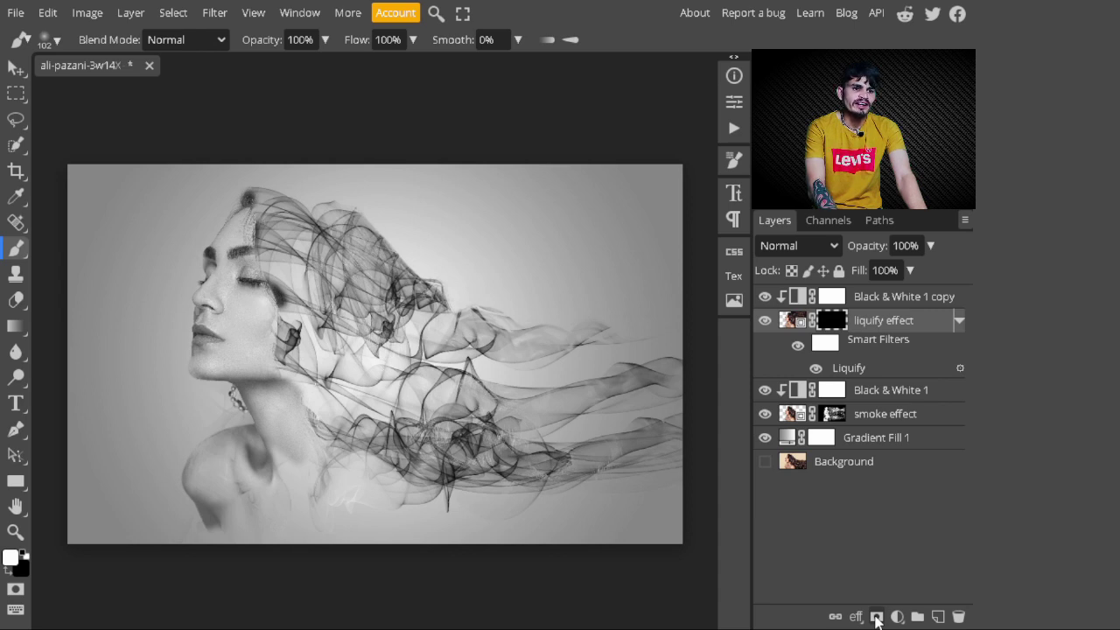
Choose a 2500 px smoke brush and stamp it in white on the liquify effect layer's black mask beyond the upper hair.
left_click(50, 39)
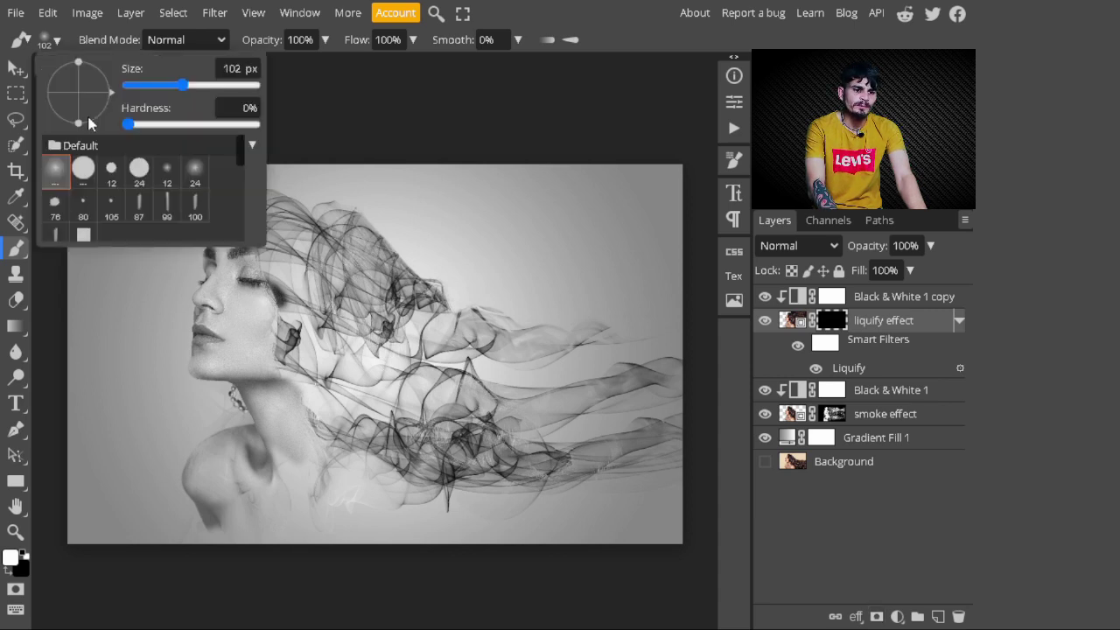
left_click_drag(240, 149, 233, 249)
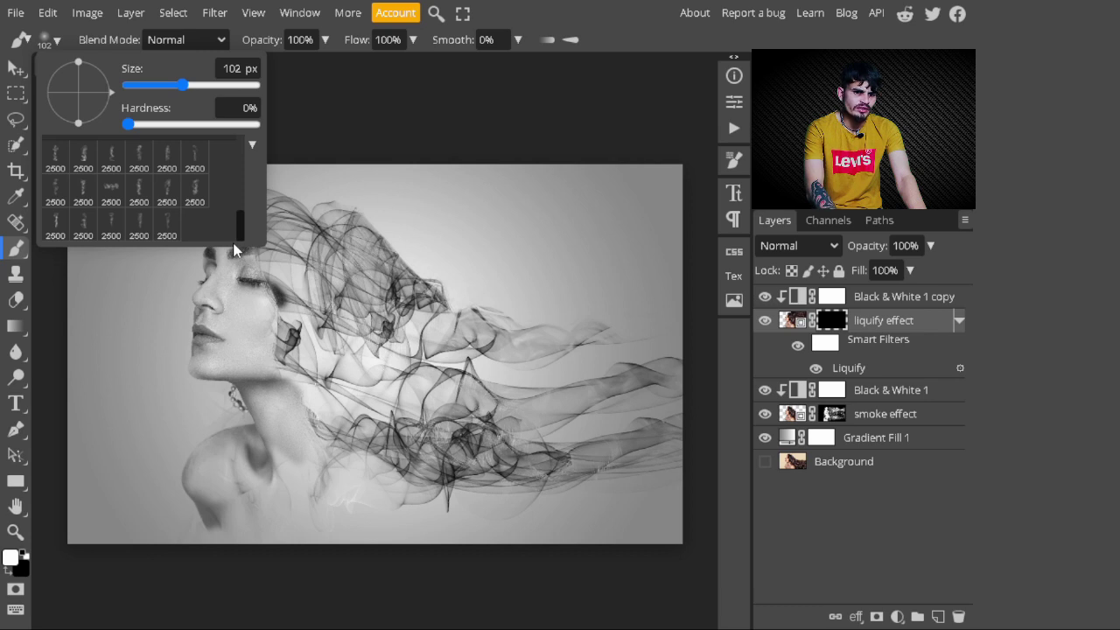
left_click(139, 188)
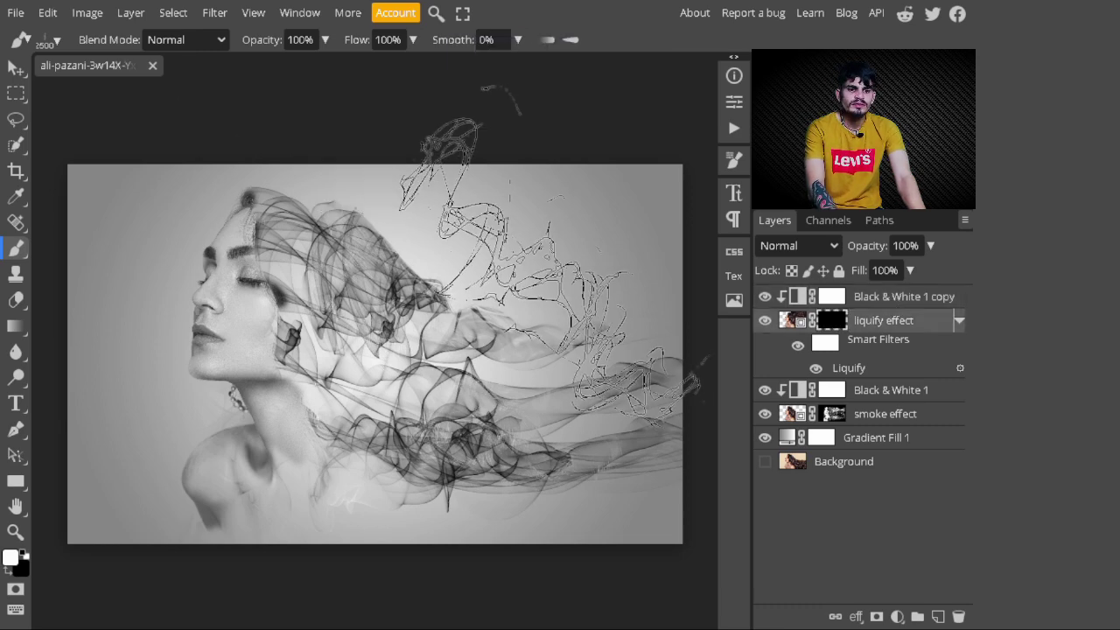
left_click(542, 263)
Stamp more smoke on the liquify effect mask above the head and across the hair, using brush sizes of 139 px and 775 px.
left_click(56, 40)
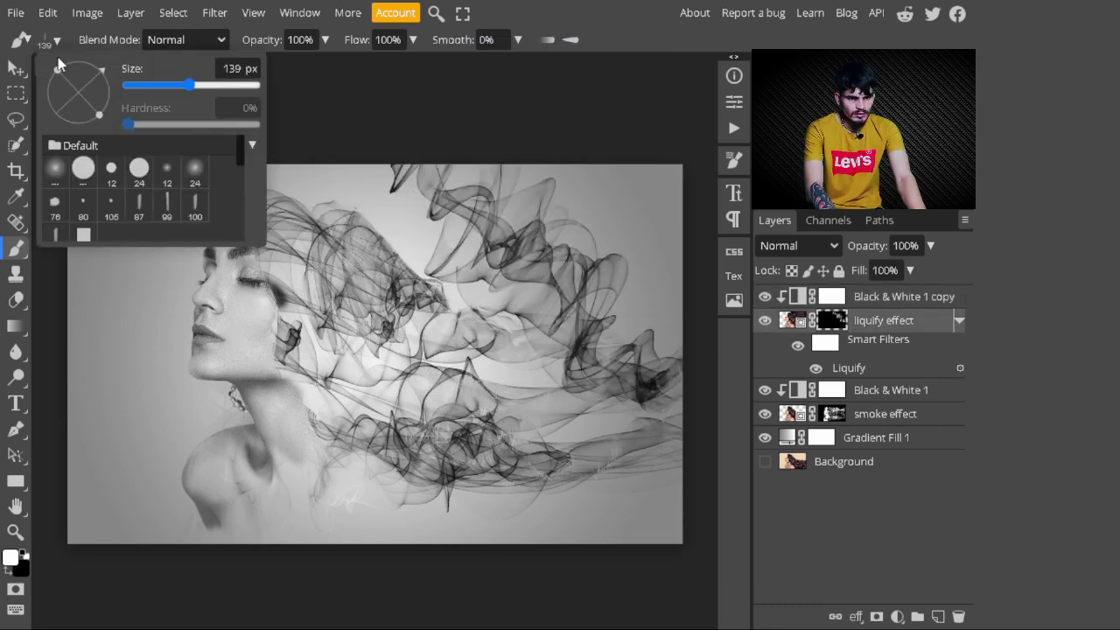
left_click(386, 214)
left_click(56, 40)
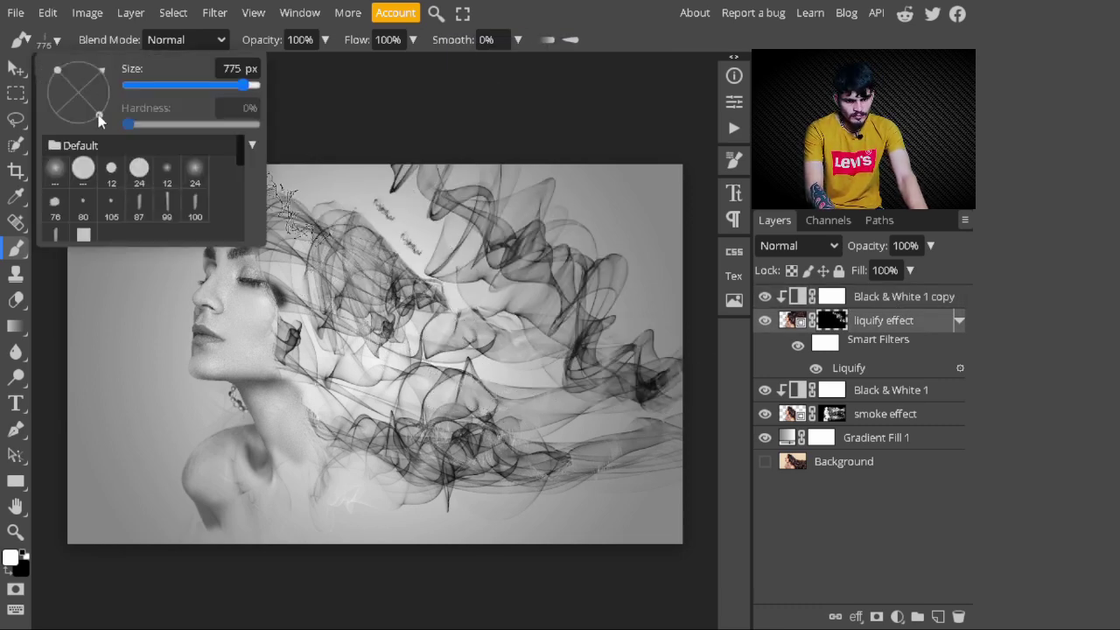
left_click(360, 399)
left_click(416, 224)
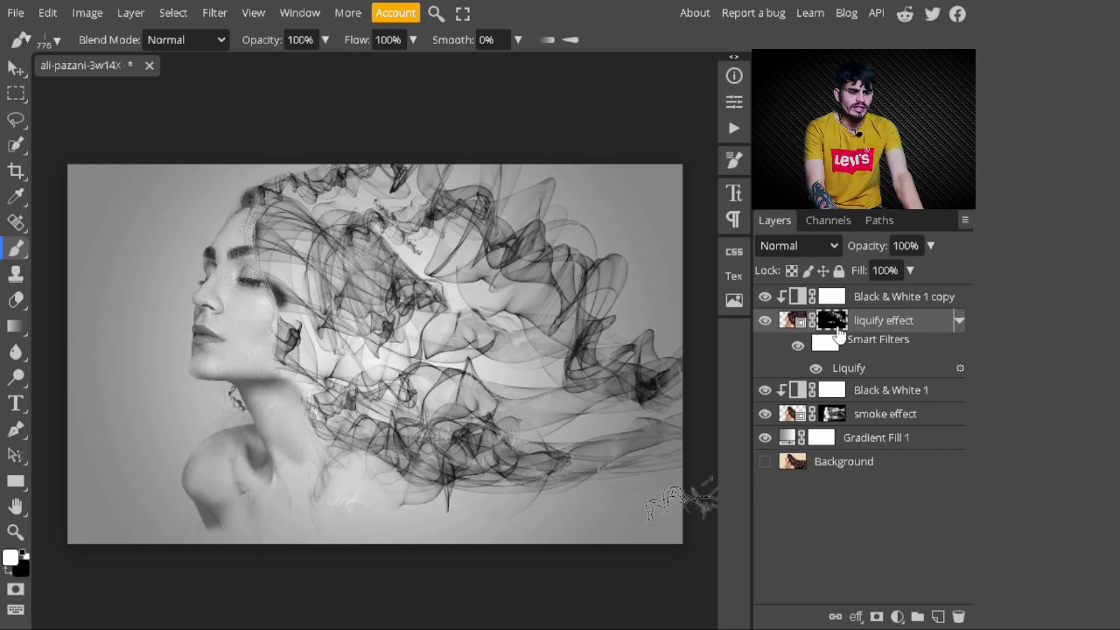
Switch to black, stamp smoke over the upper hair on the liquify effect mask, and undo the excess stamps.
key("x")
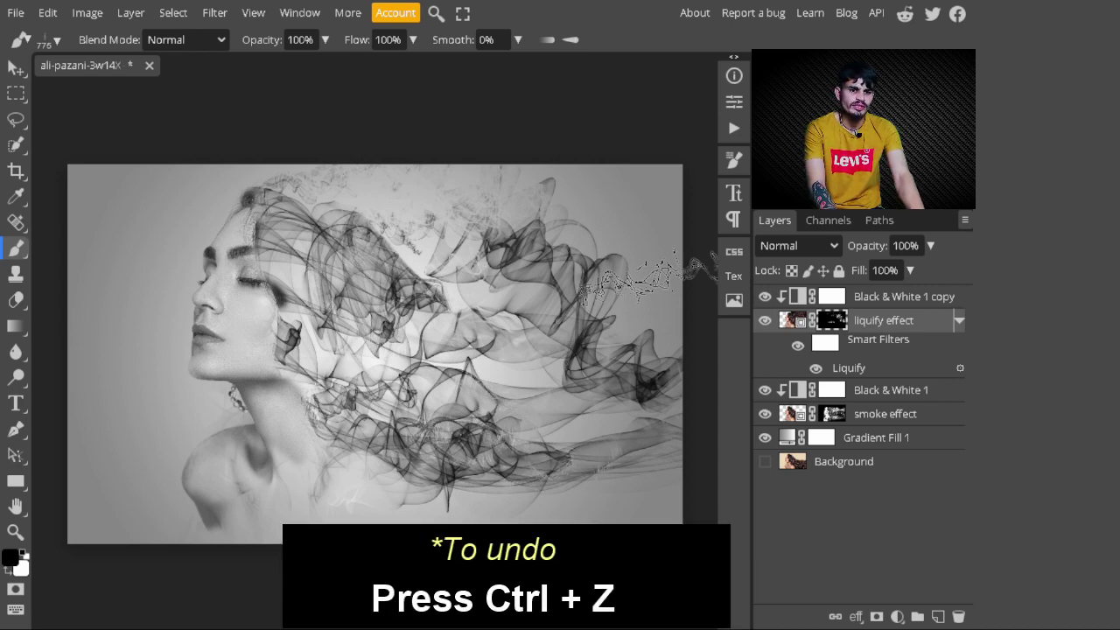
key("ctrl+z")
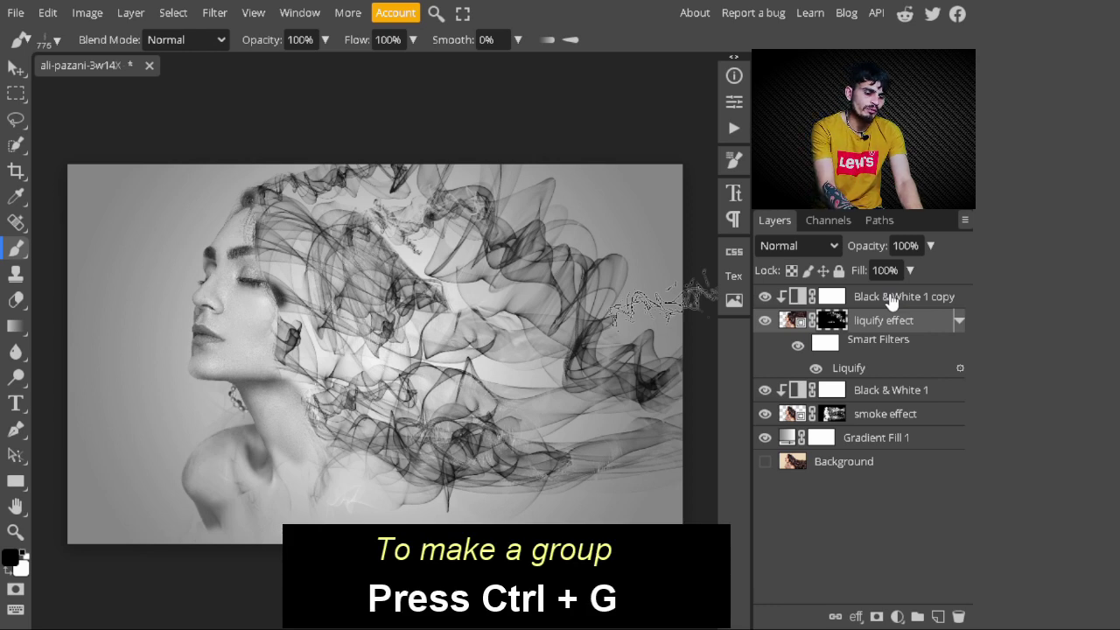
Group both Black & White adjustments with the liquify effect and smoke effect layers as "smoke effect".
left_click(912, 420, "shift")
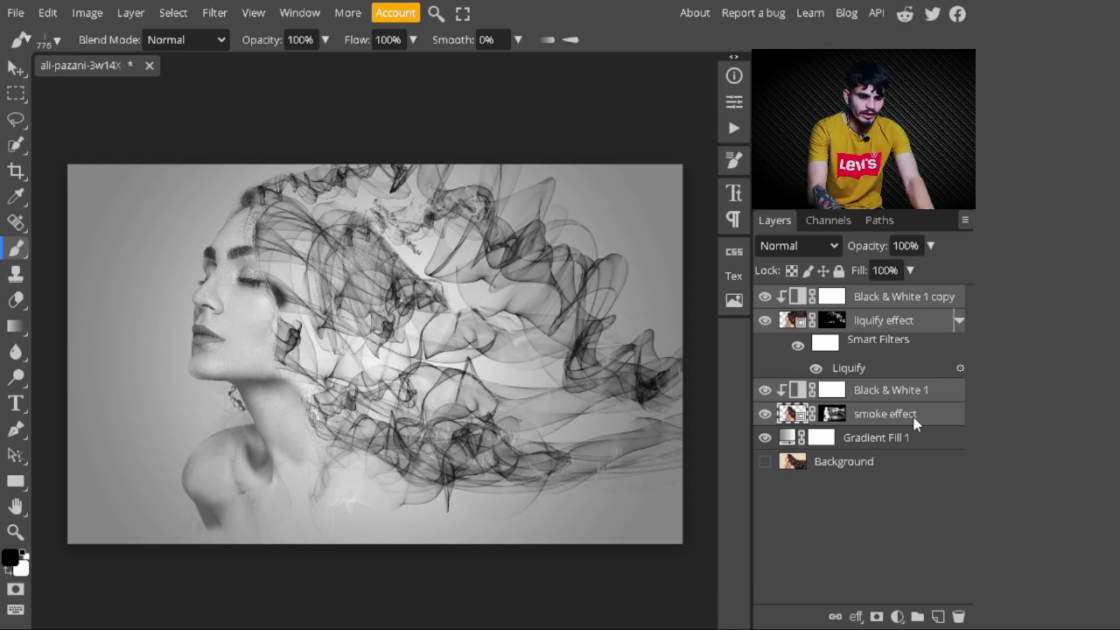
key("ctrl+g")
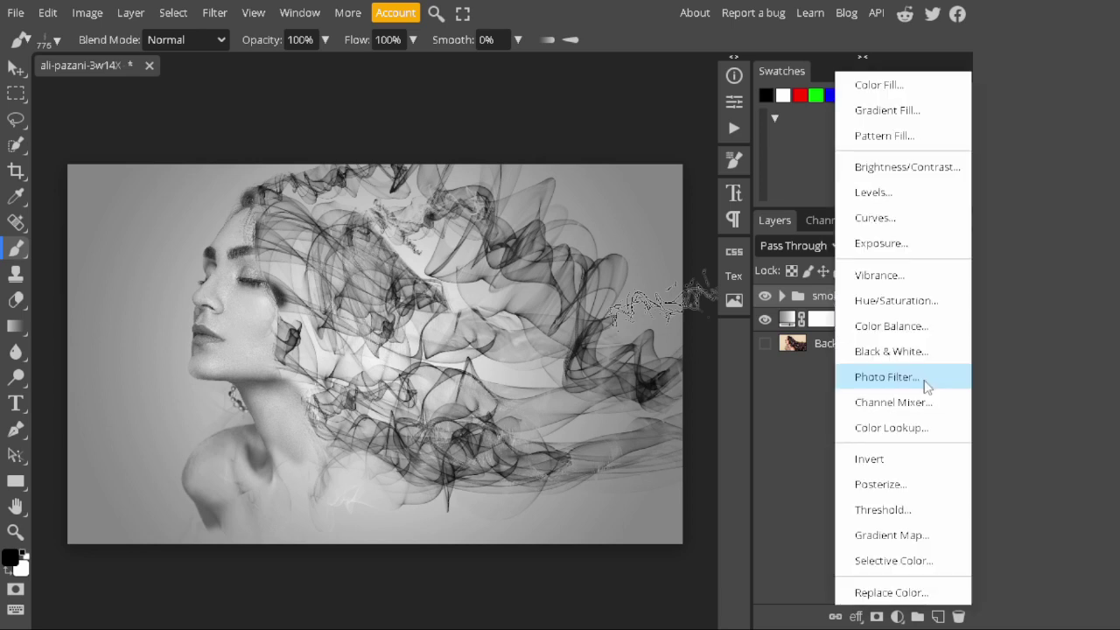
Add a Photo Filter adjustment above the smoke effect group and set its colour to blue 001cec.
left_click(884, 376)
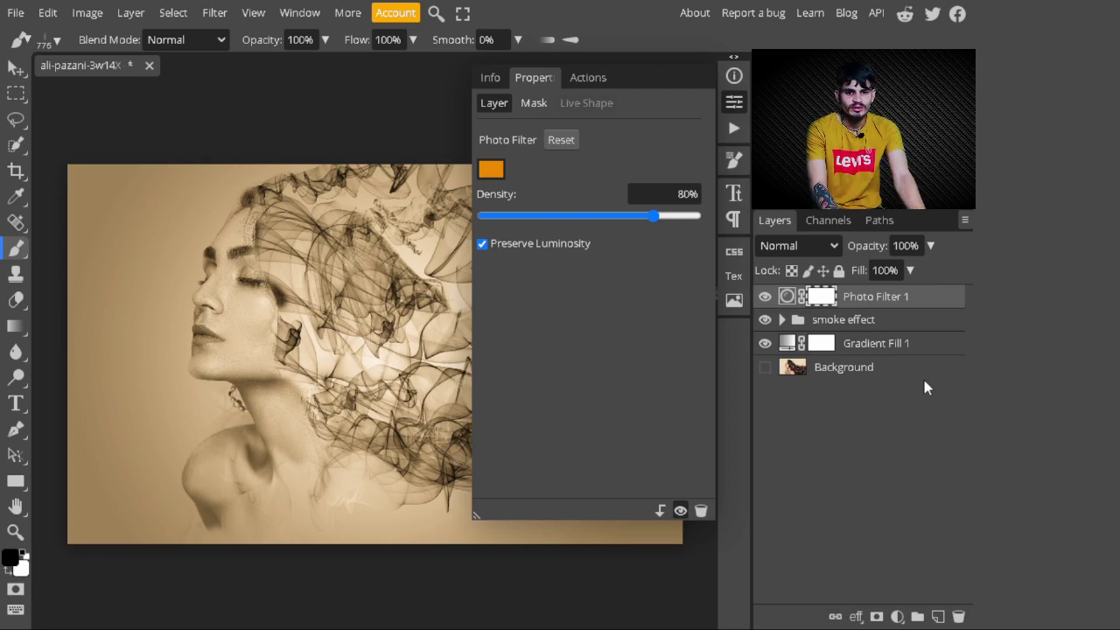
left_click(487, 172)
left_click(846, 348)
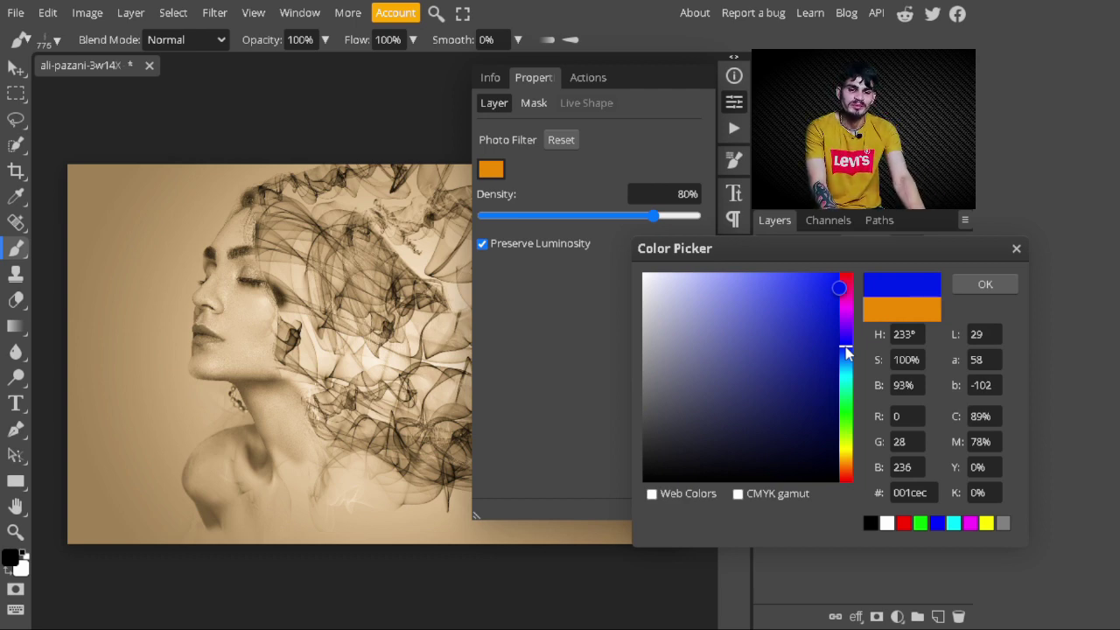
key("Return")
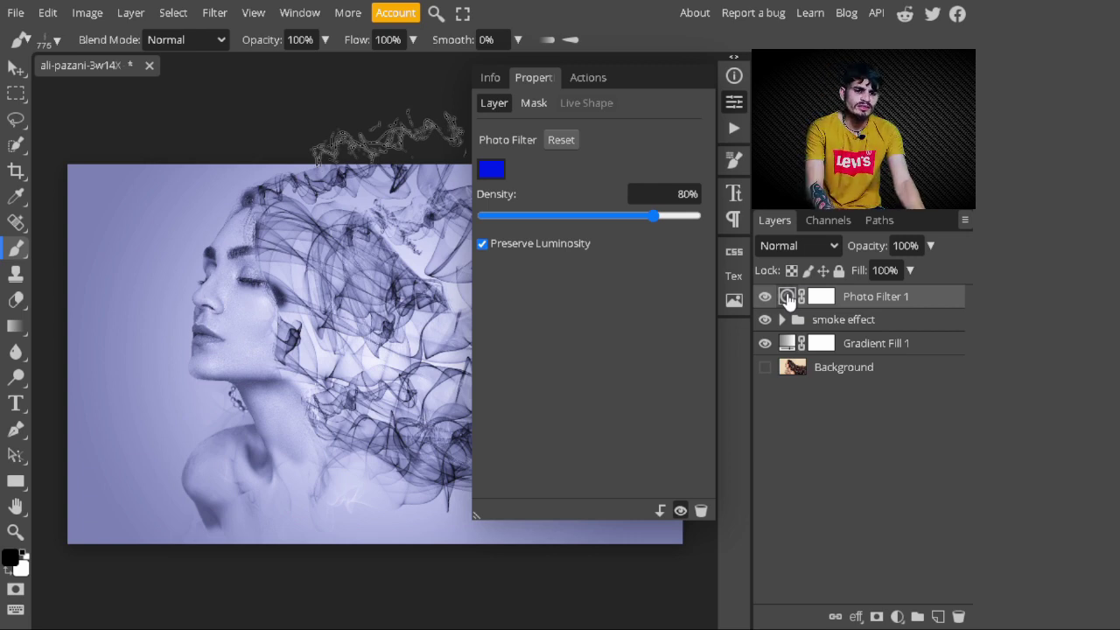
left_click(788, 298)
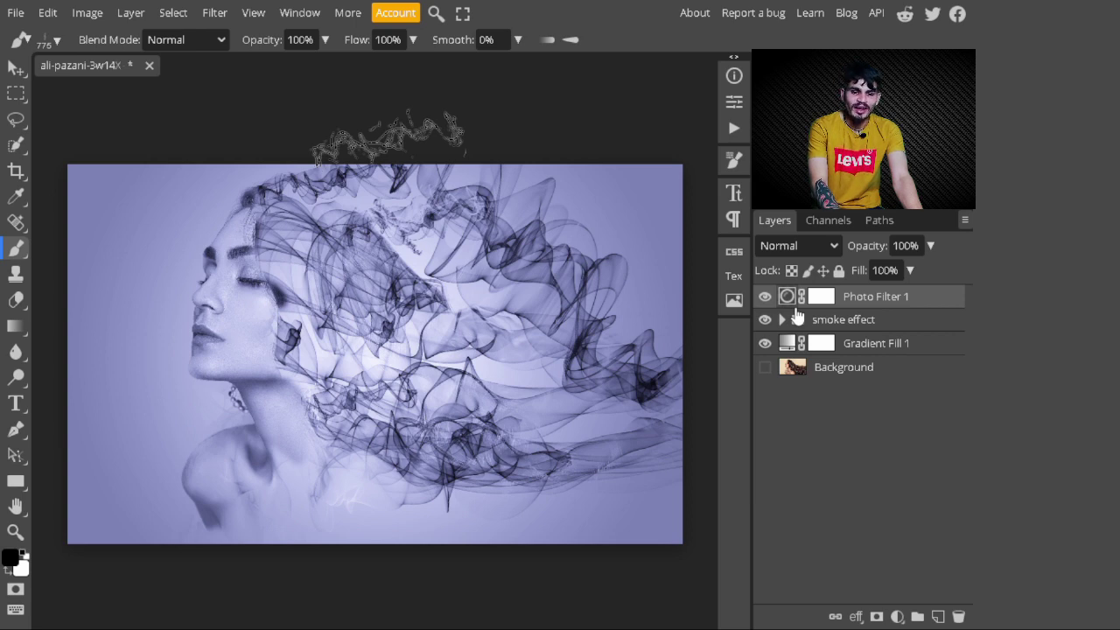
Toggle the visibility of the Black & White adjustments in the smoke effect group and lower the Photo Filter's density.
left_click(782, 319)
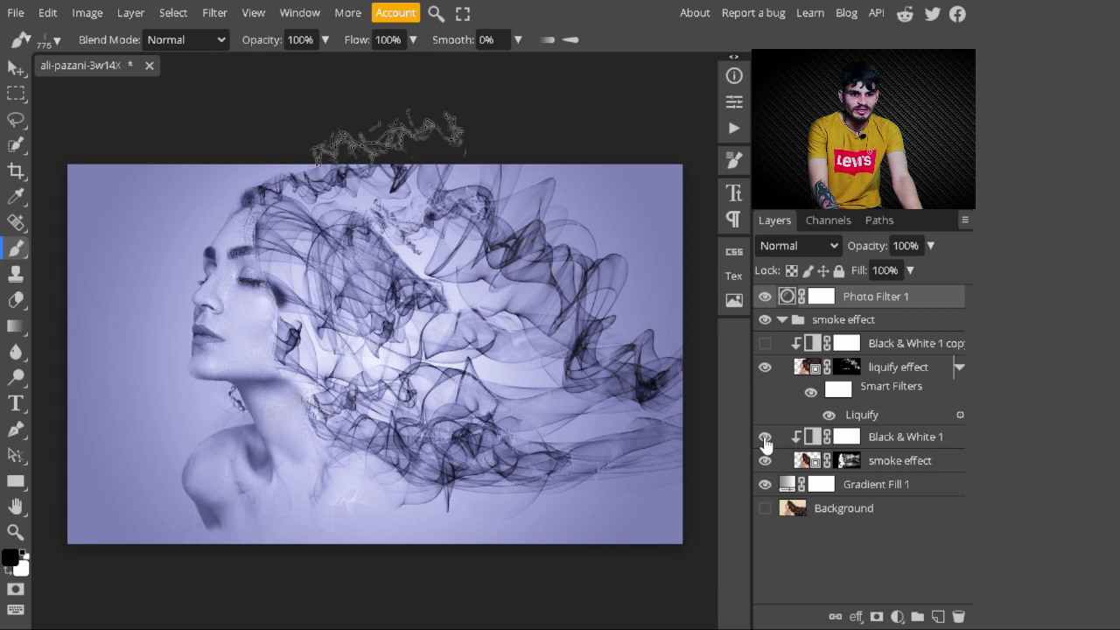
left_click(765, 438)
left_click(734, 101)
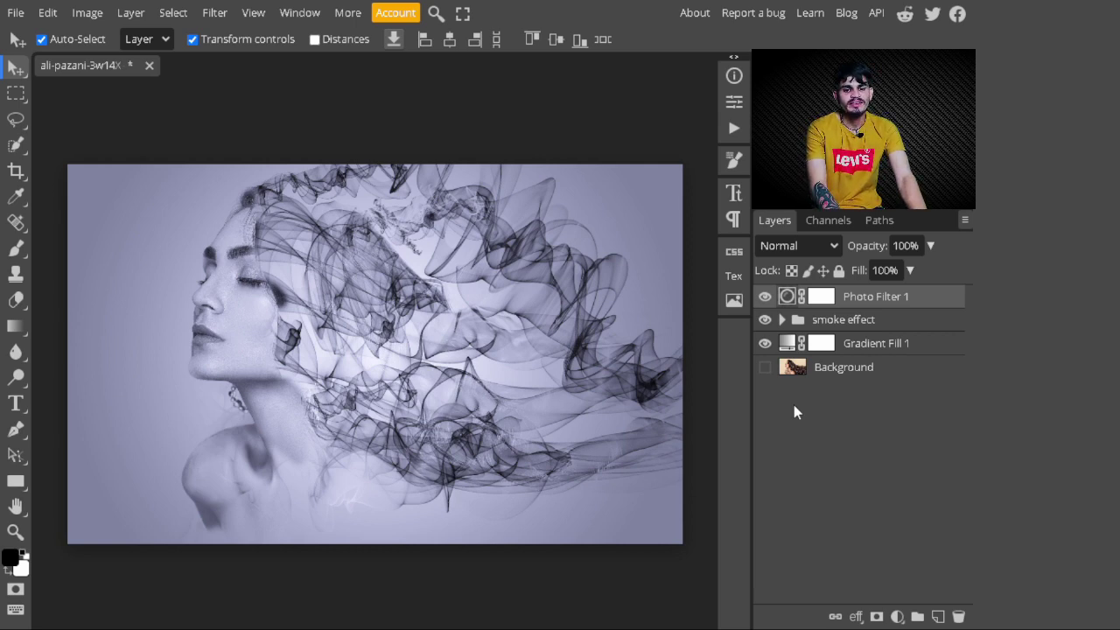
Show only the Background layer to compare the original photo with the effect, and restore the other layers.
left_click(765, 368, "alt")
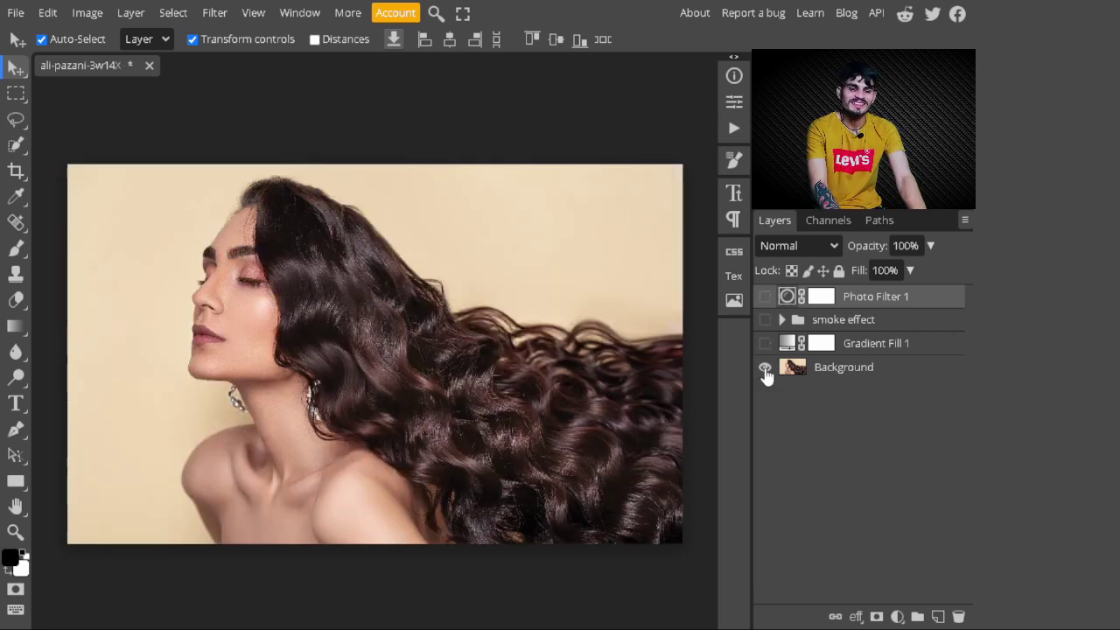
left_click(764, 367, "alt")
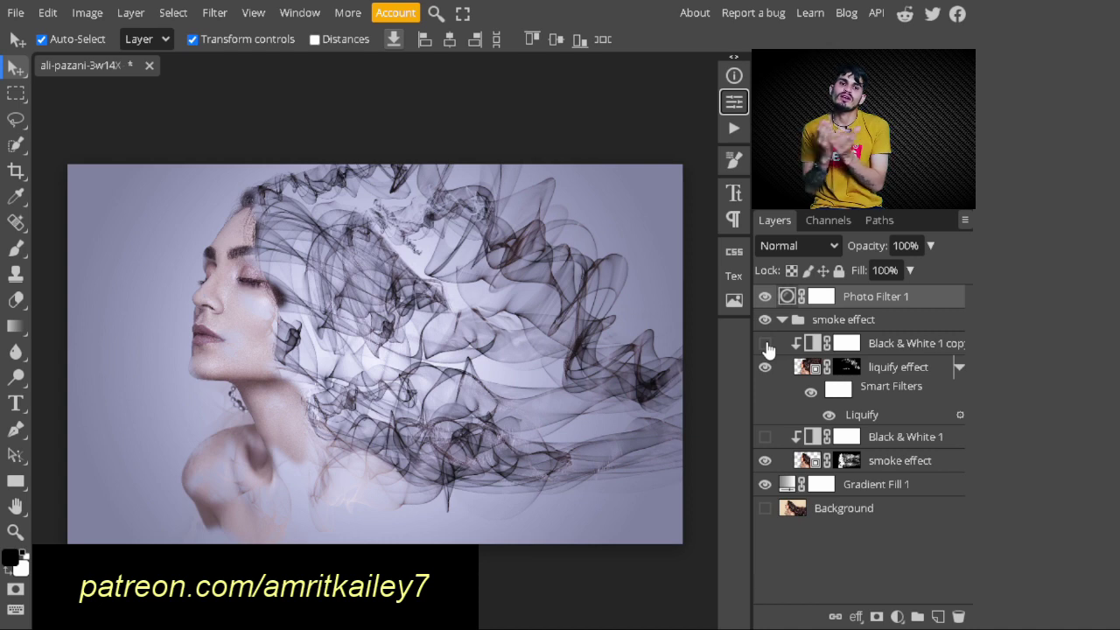
Show the Black & White 1 copy and Black & White 1 adjustments in the smoke effect group again.
left_click(765, 344)
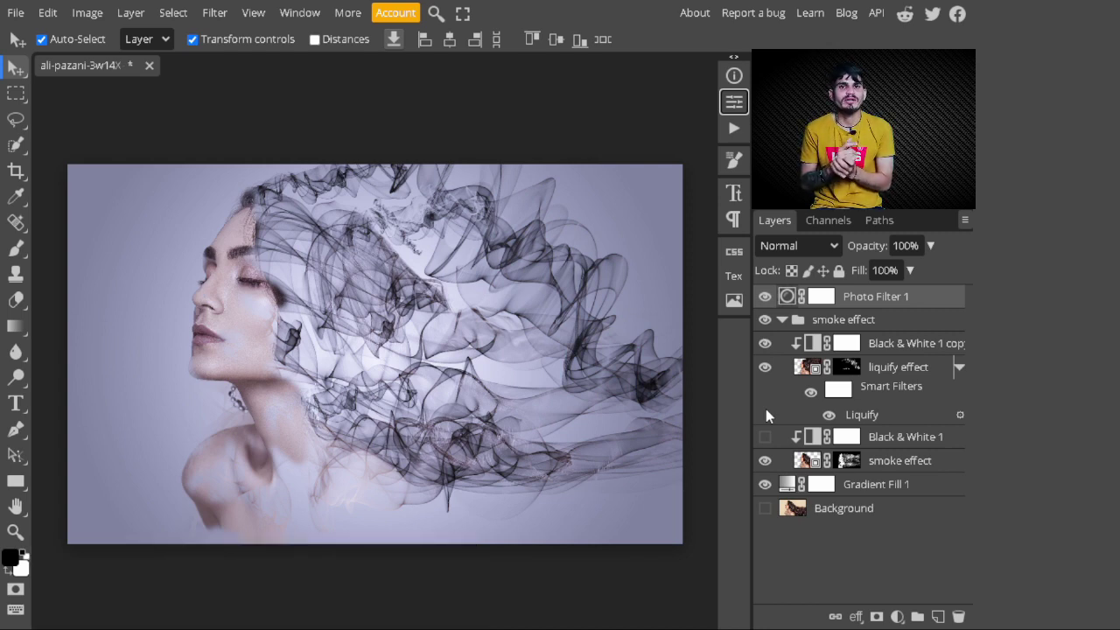
left_click(766, 437)
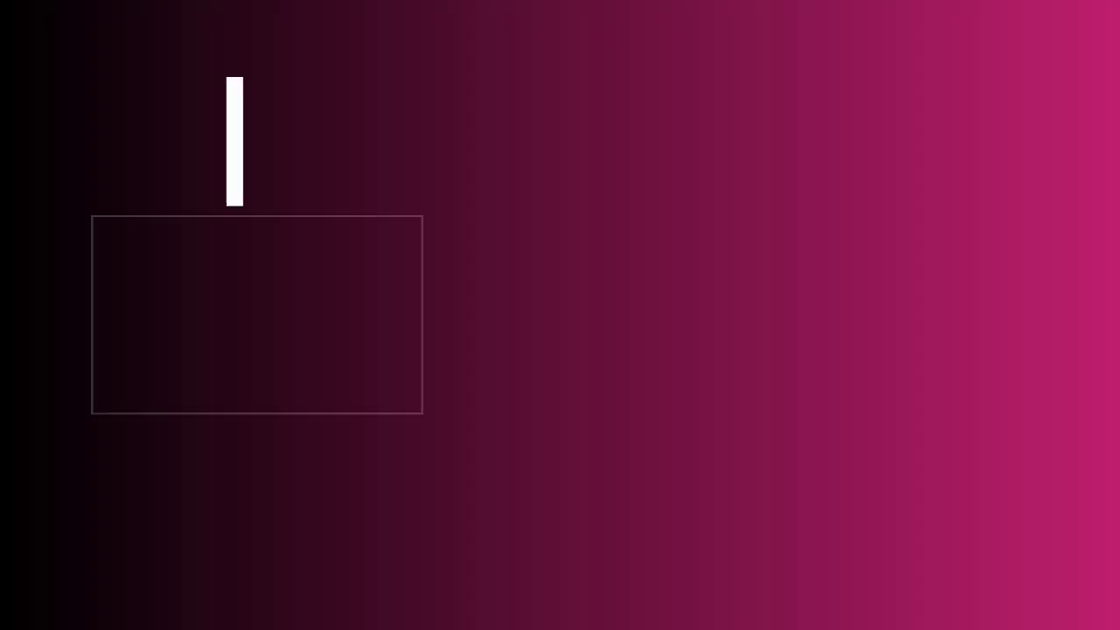